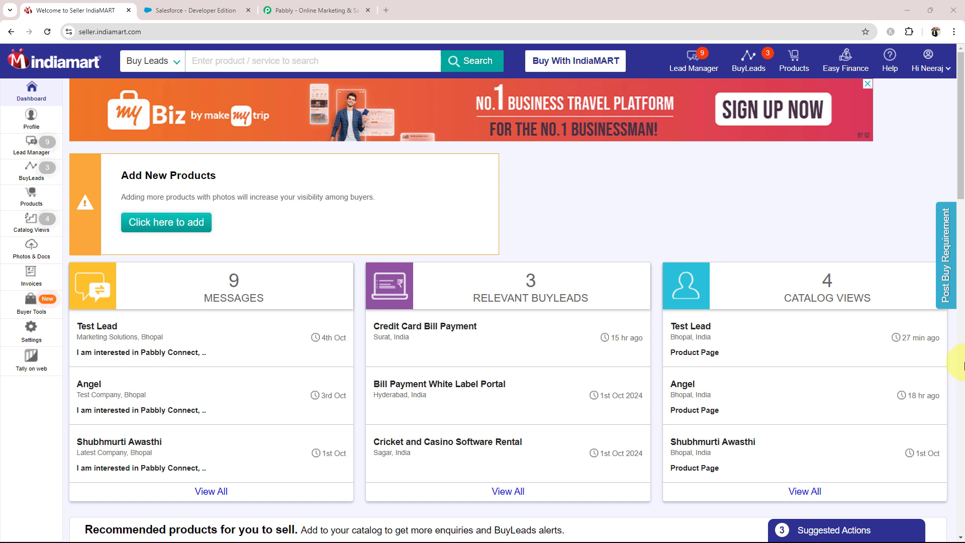
Step: Sign in on the Pabbly site and launch Pabbly Connect from the All Pabbly Apps page
{"action": "left_click", "coordinate": [317, 10]}
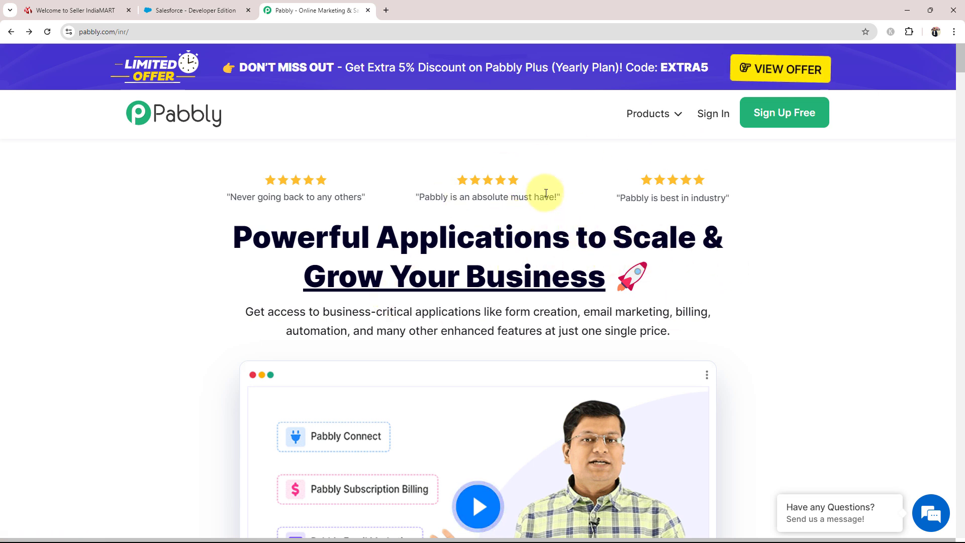
{"action": "left_click", "coordinate": [711, 113]}
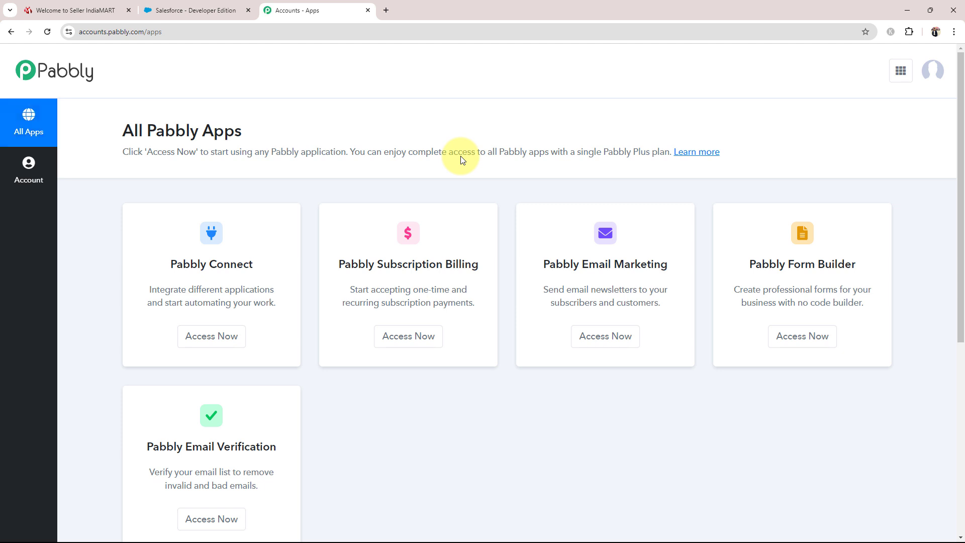
{"action": "left_click_drag", "start_coordinate": [157, 256], "coordinate": [250, 276]}
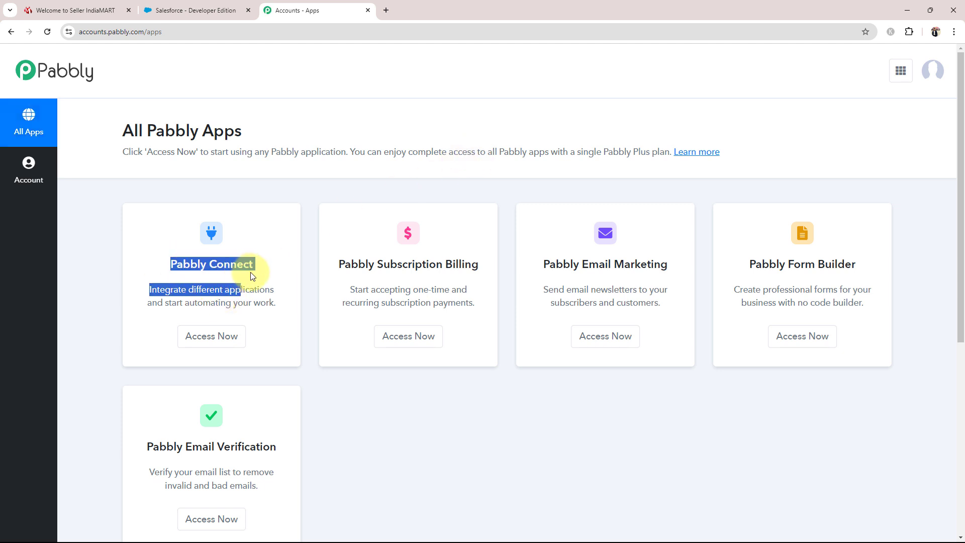
{"action": "left_click", "coordinate": [203, 333]}
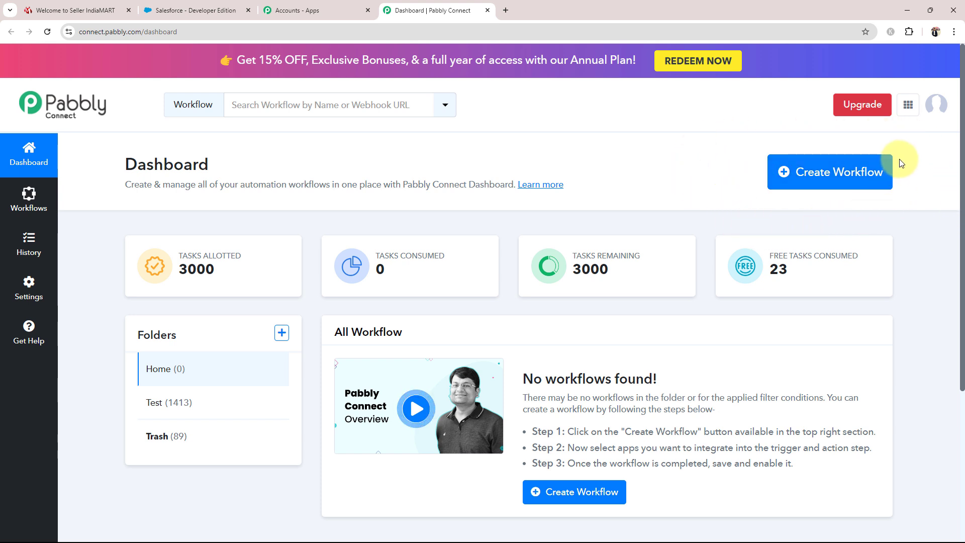
Step: Create a workflow named 'Add Manufacturing Facilities and Industrial Plants IndiaMART Le…' in the Home folder
{"action": "left_click", "coordinate": [803, 172]}
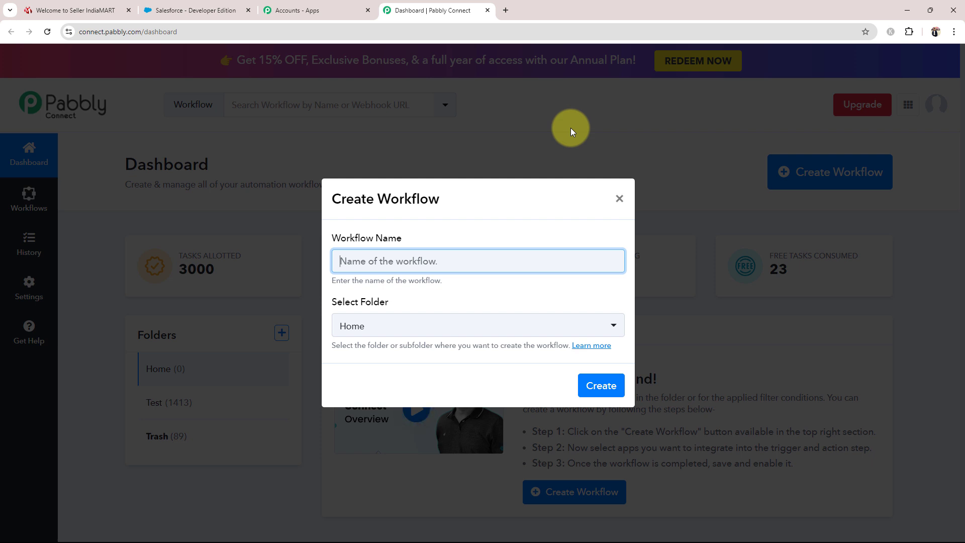
{"action": "key", "text": "ctrl+v"}
{"action": "left_click", "coordinate": [469, 286]}
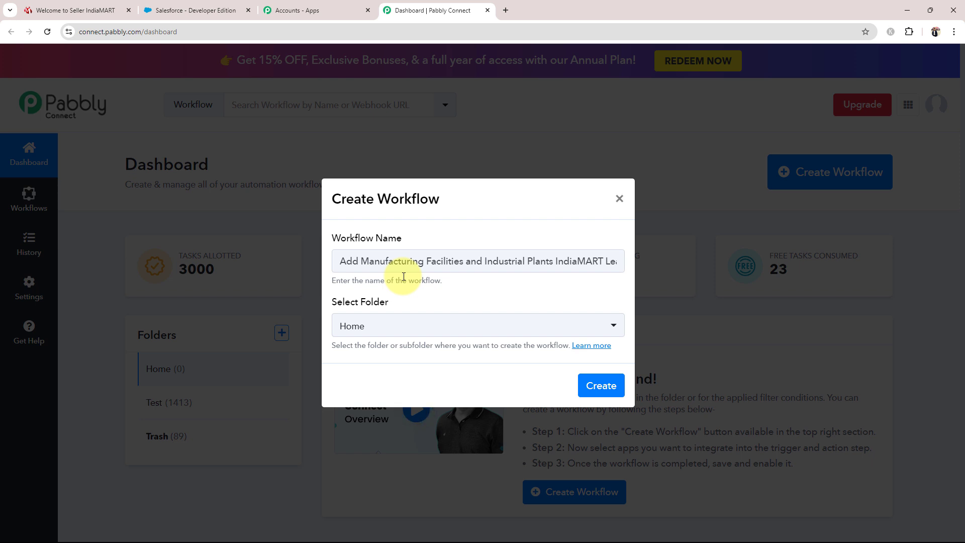
{"action": "left_click", "coordinate": [349, 326]}
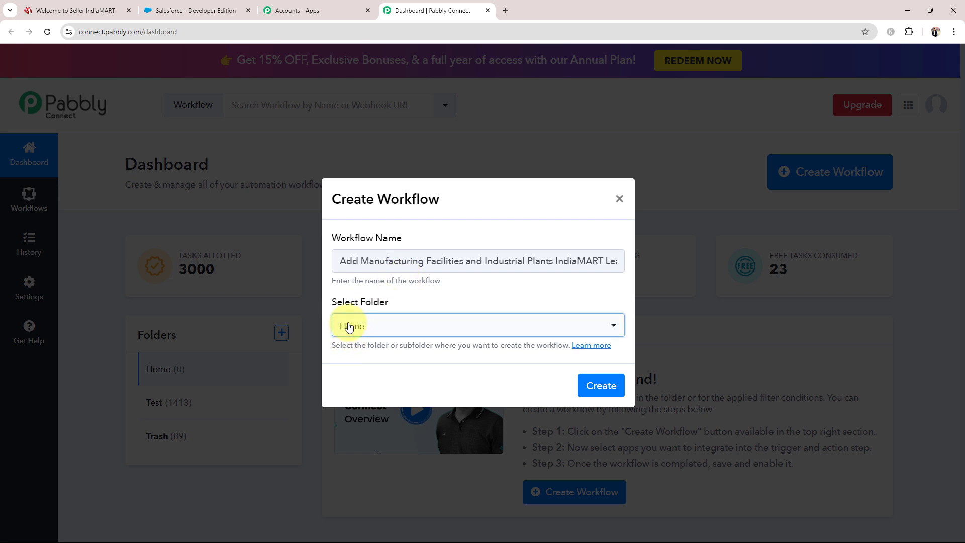
{"action": "left_click", "coordinate": [344, 388]}
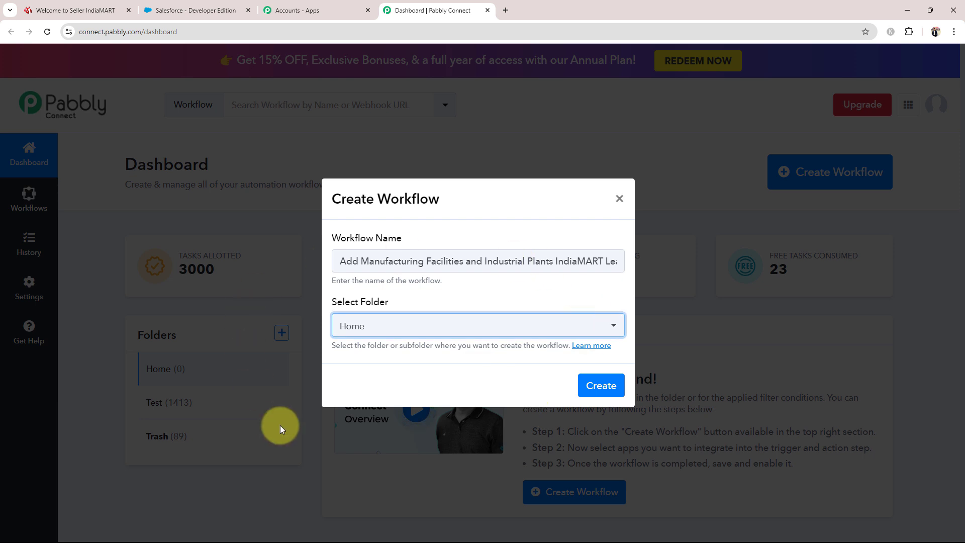
{"action": "left_click", "coordinate": [607, 385]}
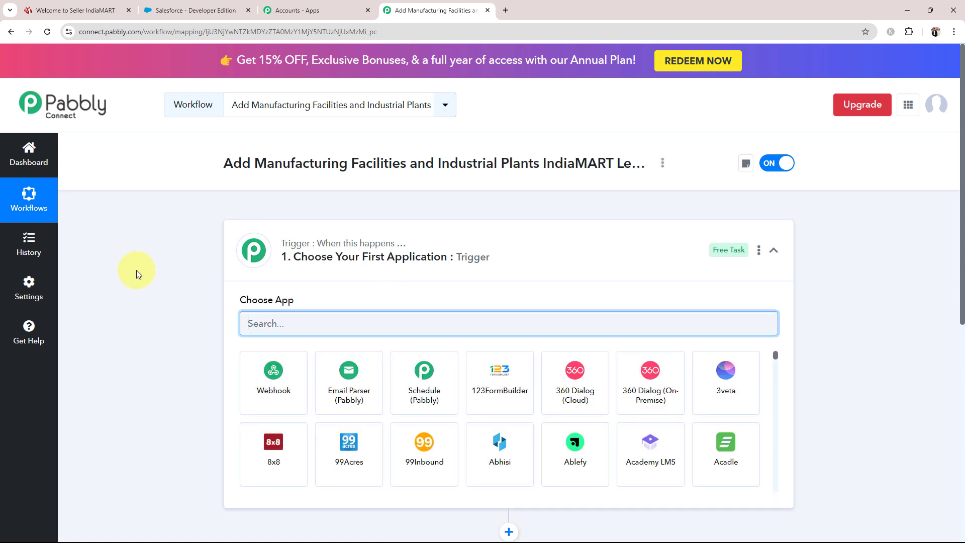
Step: Collapse the trigger's Choose App panel to reveal the empty trigger and action steps
{"action": "left_click", "coordinate": [431, 267]}
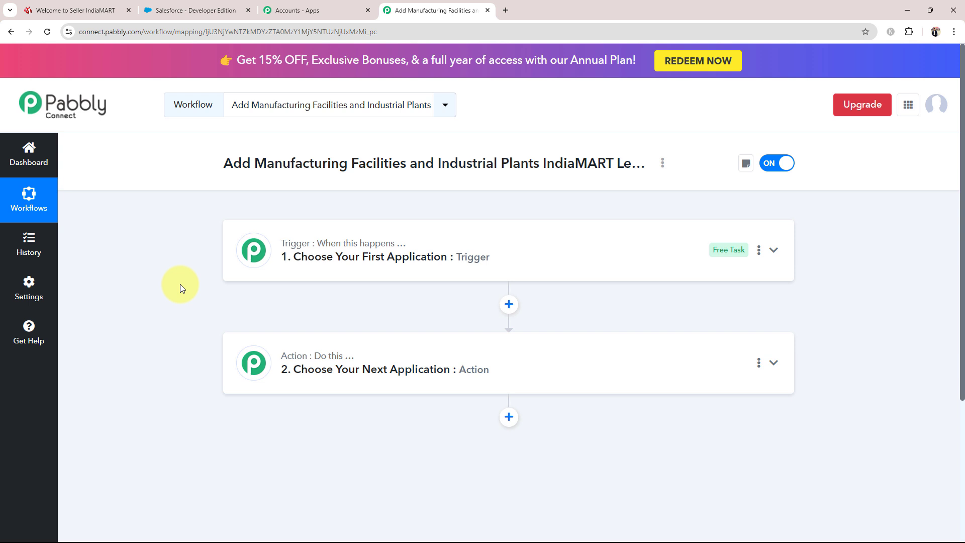
Step: Set the trigger app to IndiaMART with the New Leads trigger event
{"action": "left_click", "coordinate": [333, 262]}
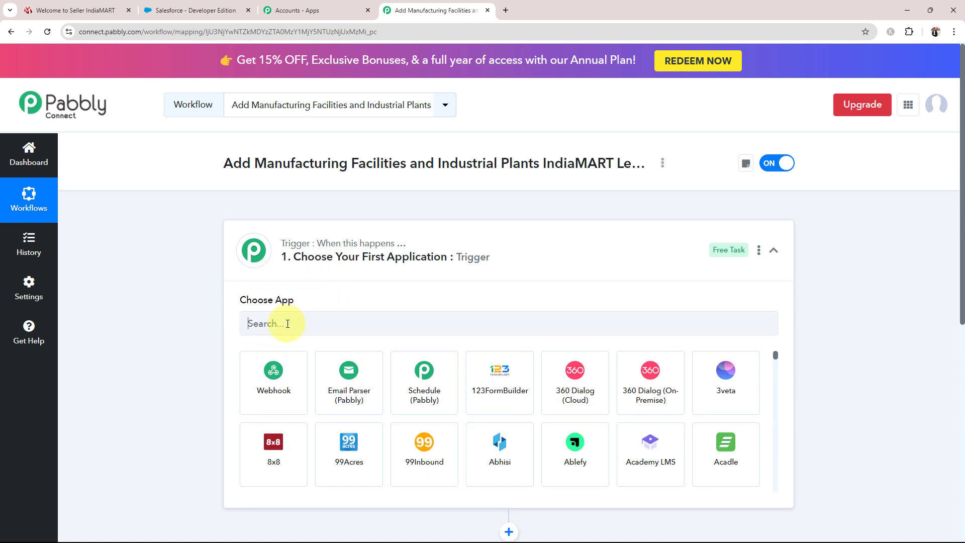
{"action": "type", "text": "Ind"}
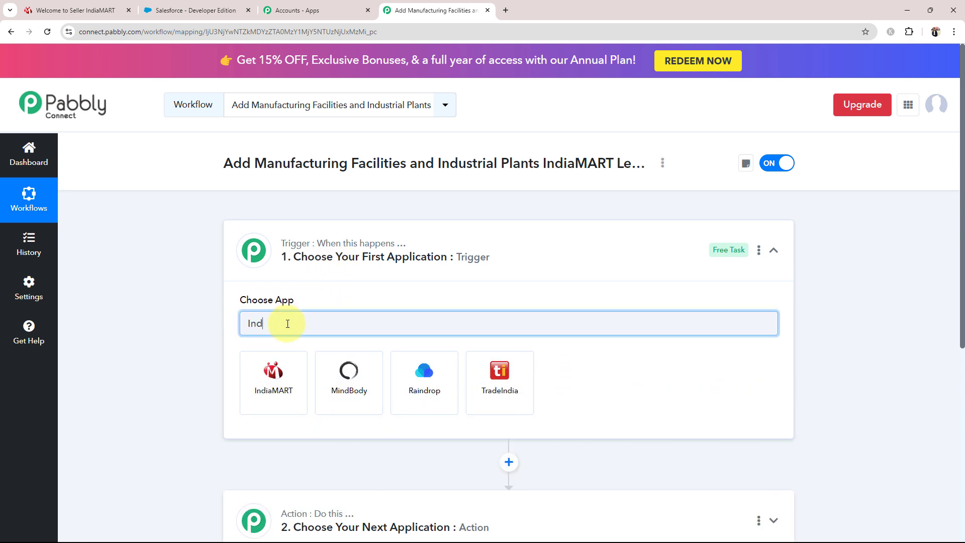
{"action": "type", "text": "ia"}
{"action": "key", "text": "BackSpace"}
{"action": "key", "text": "BackSpace"}
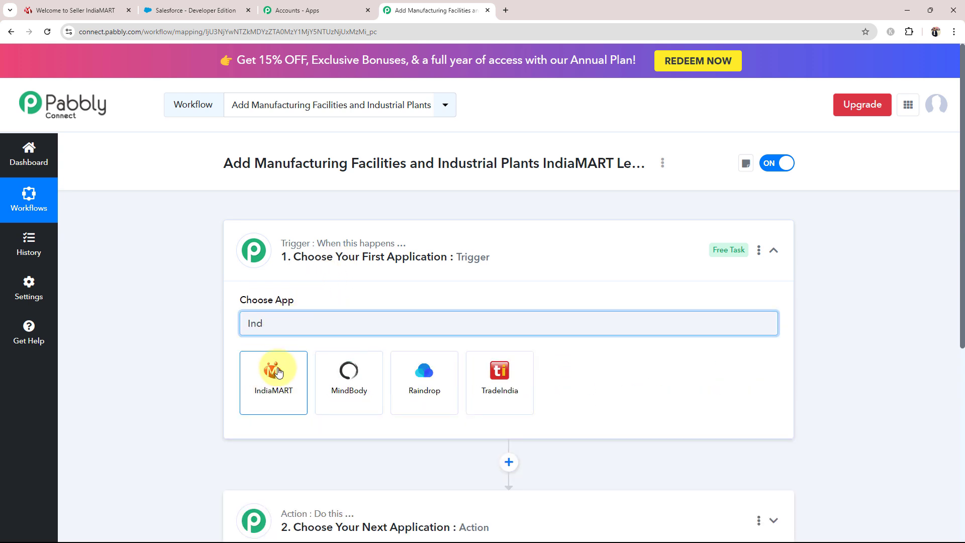
{"action": "left_click", "coordinate": [273, 372]}
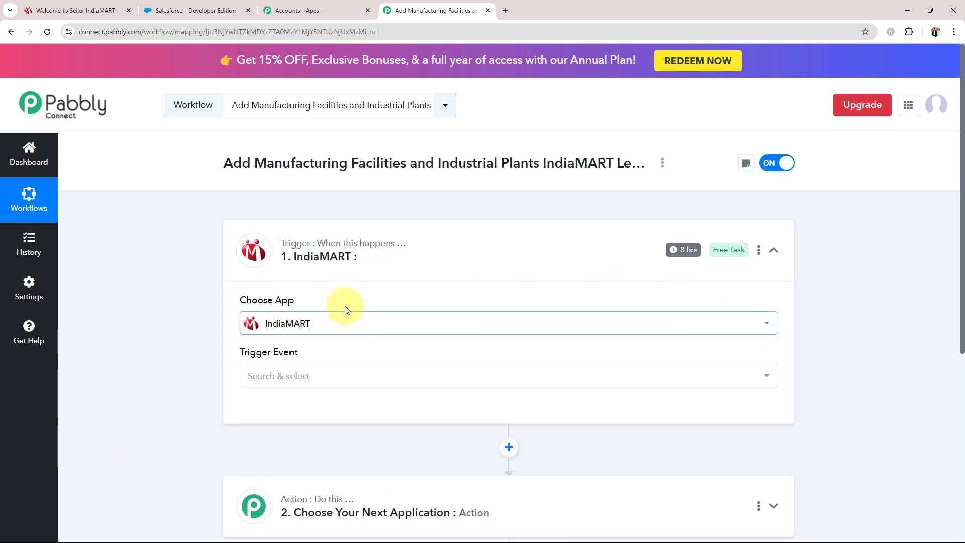
{"action": "left_click", "coordinate": [297, 381]}
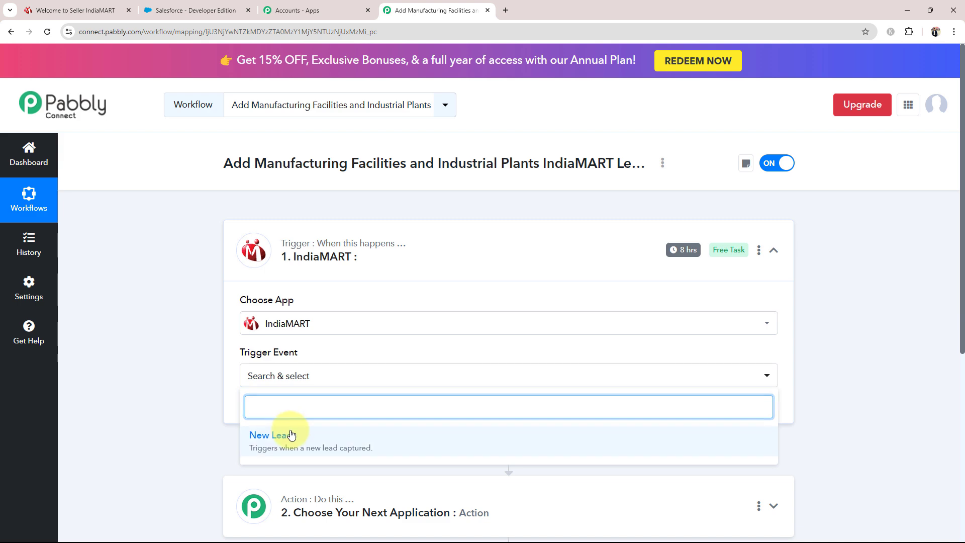
{"action": "left_click", "coordinate": [280, 433]}
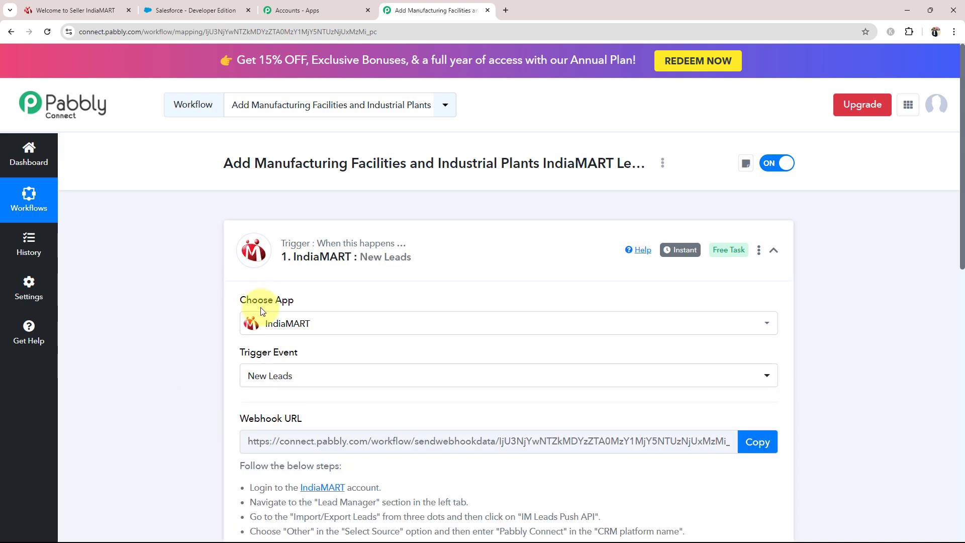
{"action": "scroll", "coordinate": [215, 356], "scroll_direction": "down", "scroll_amount": 2}
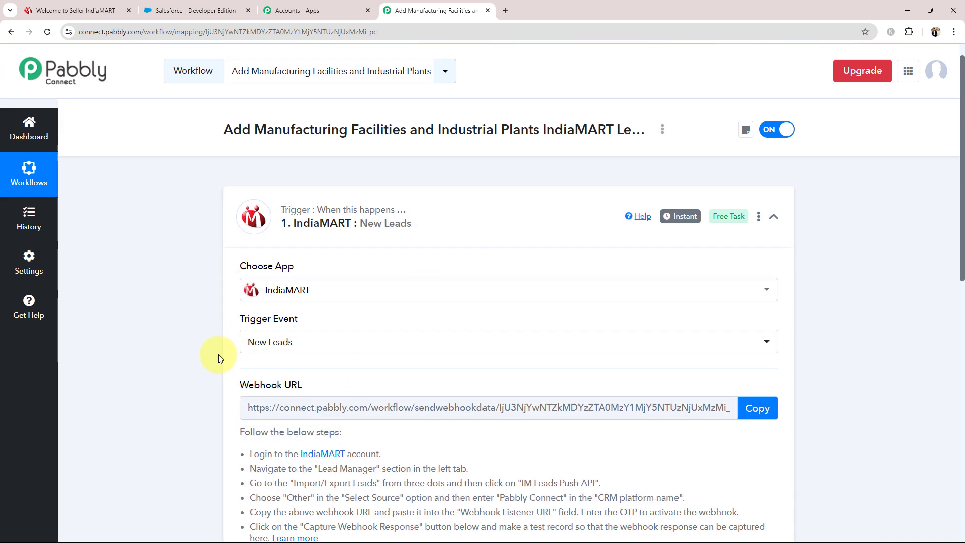
Step: Set the action app to Salesforce with the Create Record action event
{"action": "left_click", "coordinate": [443, 162]}
{"action": "left_click", "coordinate": [323, 276]}
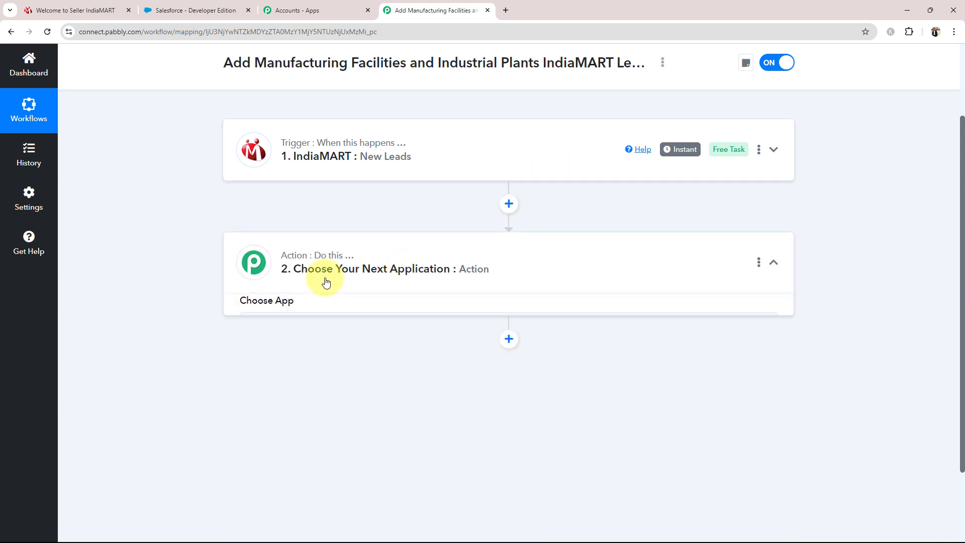
{"action": "scroll", "coordinate": [325, 282], "scroll_direction": "down", "scroll_amount": 1}
{"action": "left_click", "coordinate": [306, 260]}
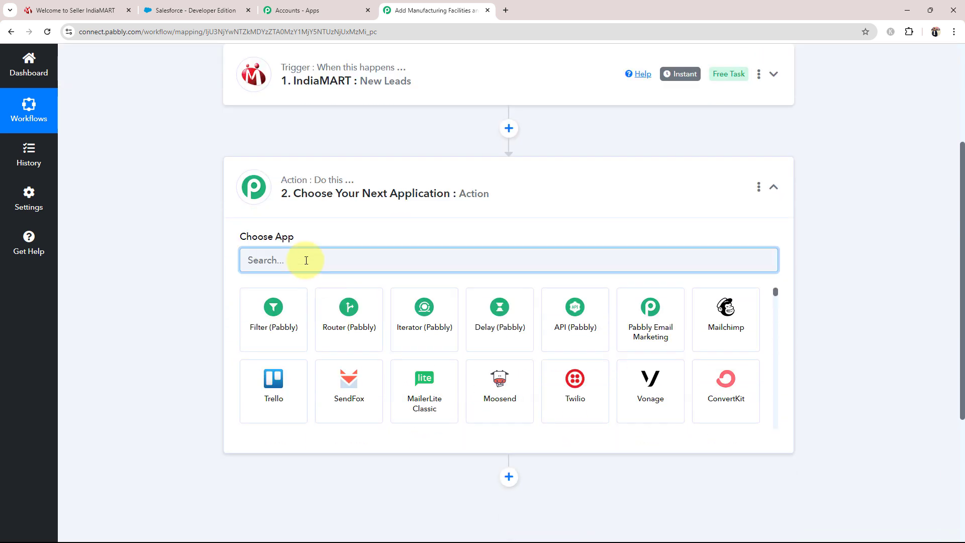
{"action": "type", "text": "Salesfor"}
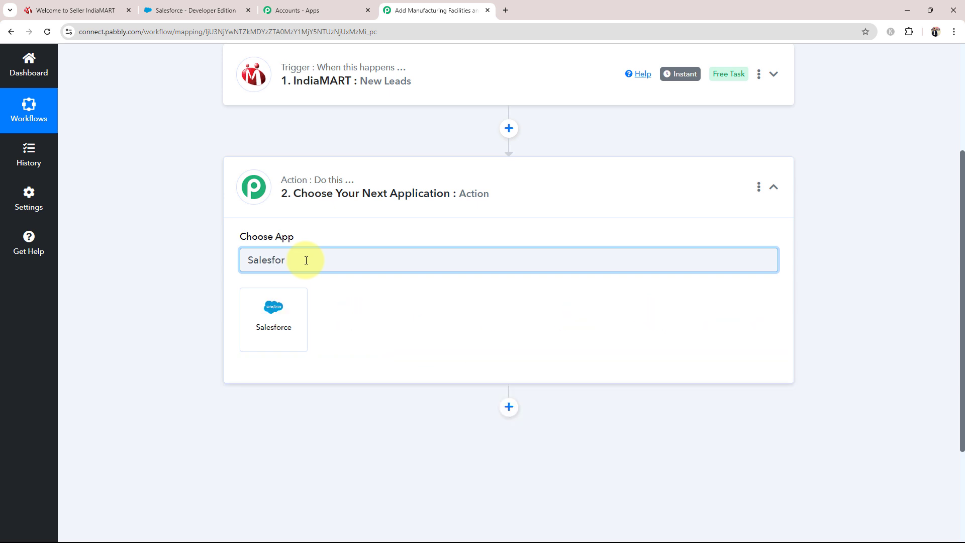
{"action": "left_click", "coordinate": [298, 318]}
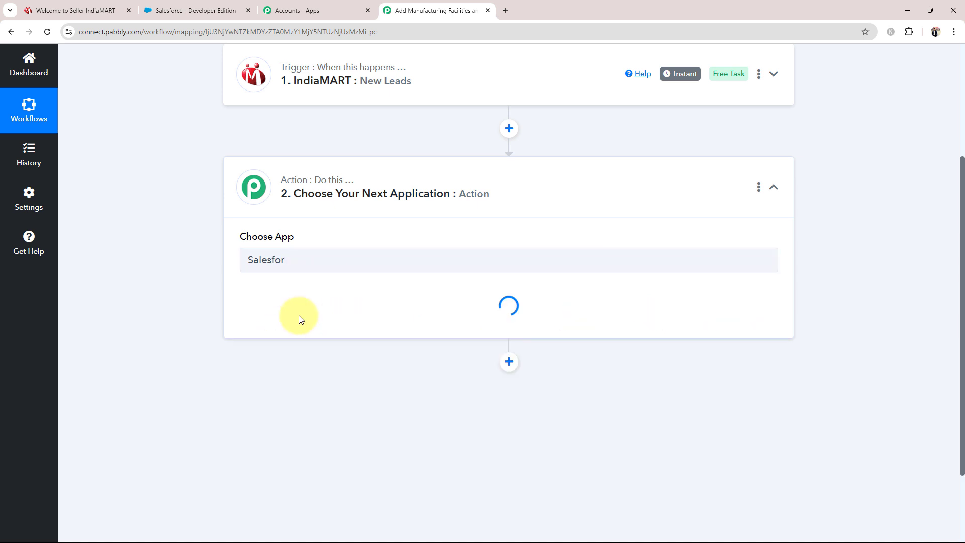
{"action": "left_click", "coordinate": [309, 319]}
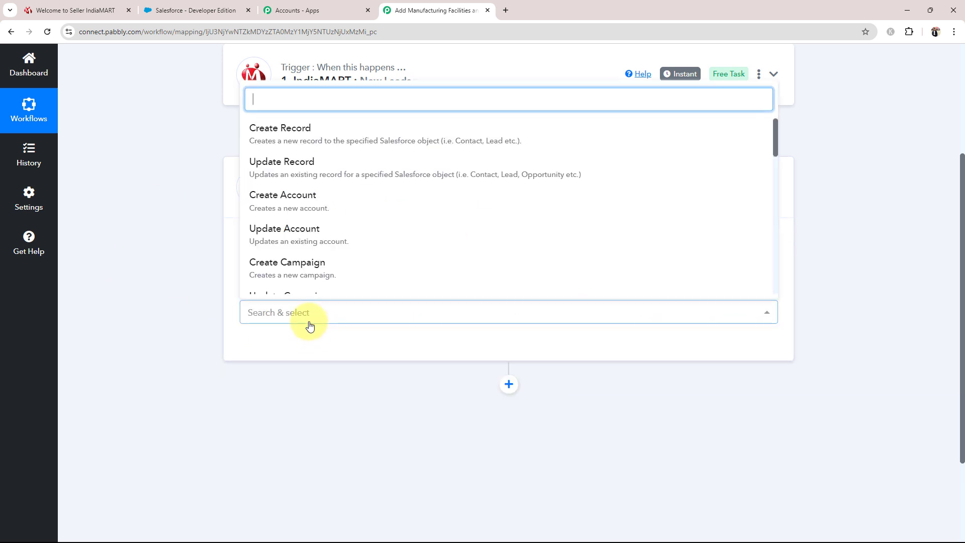
{"action": "left_click", "coordinate": [277, 140]}
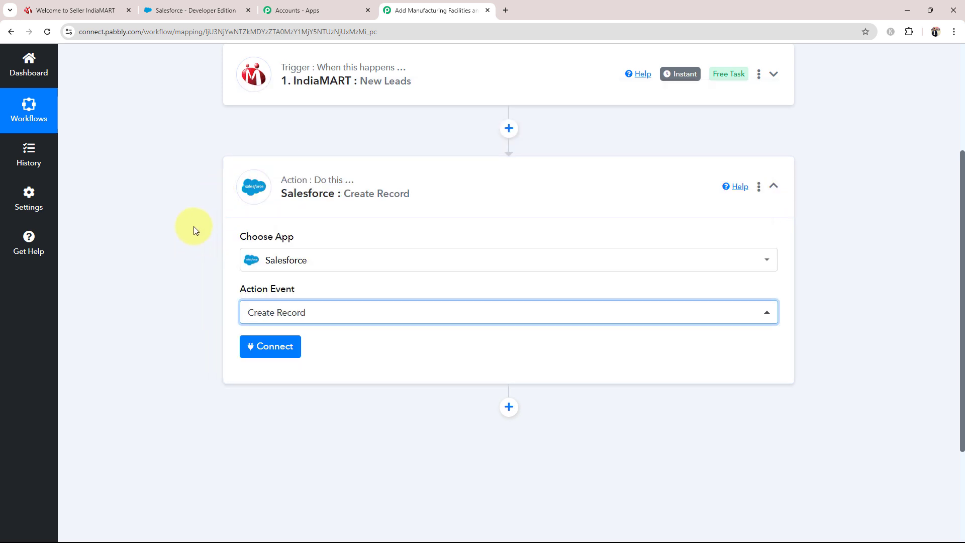
{"action": "left_click", "coordinate": [360, 194]}
{"action": "scroll", "coordinate": [236, 266], "scroll_direction": "up", "scroll_amount": 4}
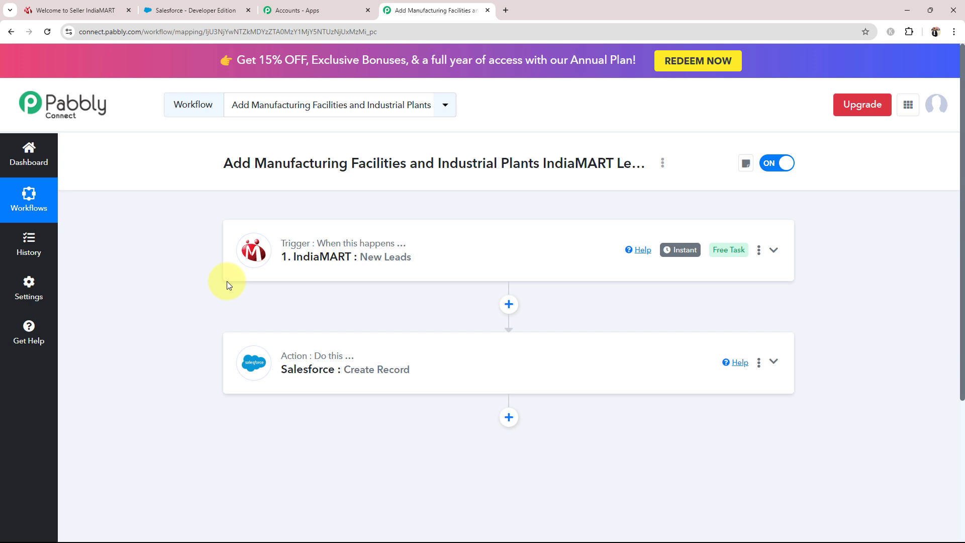
Step: Expand the IndiaMART trigger step and review its Webhook URL
{"action": "left_click", "coordinate": [356, 257]}
{"action": "scroll", "coordinate": [221, 363], "scroll_direction": "down", "scroll_amount": 5}
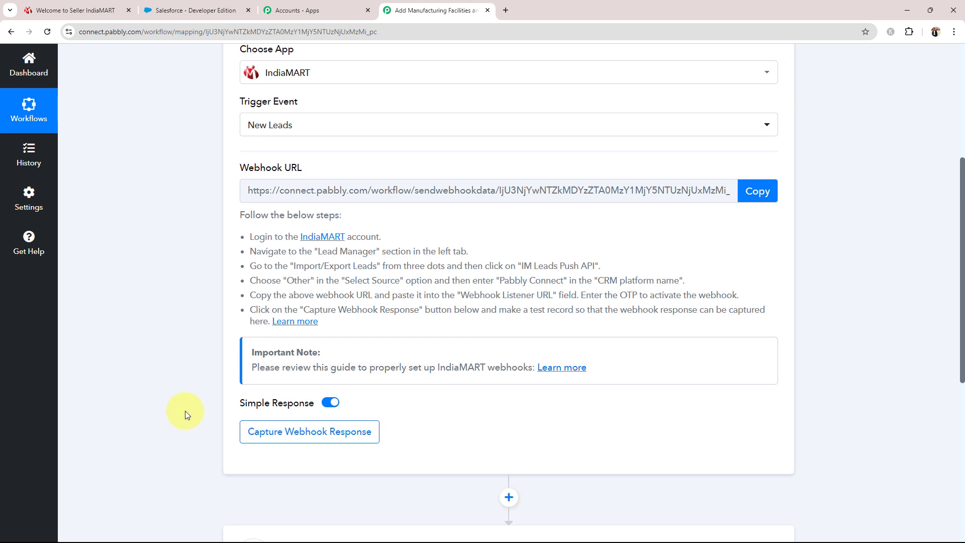
{"action": "scroll", "coordinate": [185, 411], "scroll_direction": "up", "scroll_amount": 2}
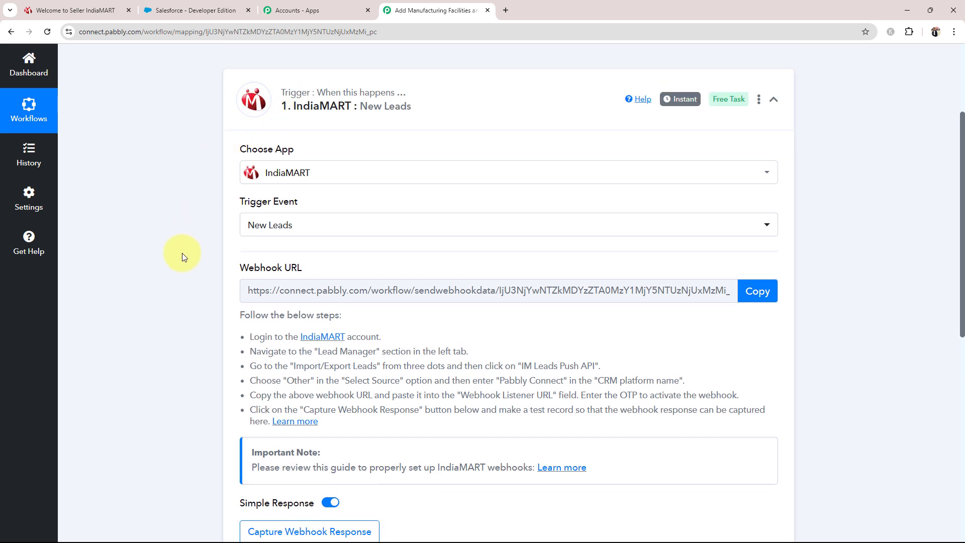
{"action": "left_click_drag", "start_coordinate": [241, 254], "coordinate": [233, 289]}
{"action": "left_click", "coordinate": [169, 291]}
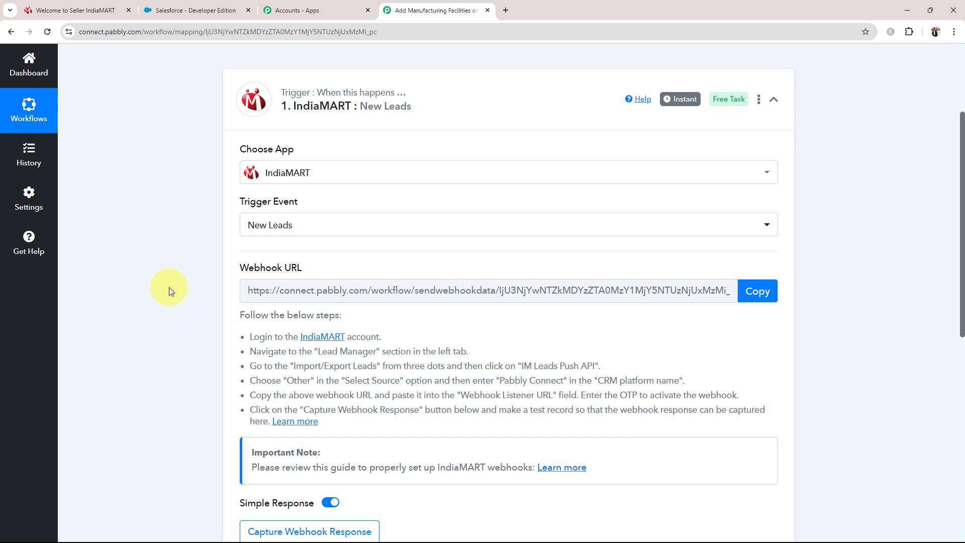
{"action": "left_click_drag", "start_coordinate": [230, 267], "coordinate": [319, 261]}
{"action": "left_click", "coordinate": [213, 308]}
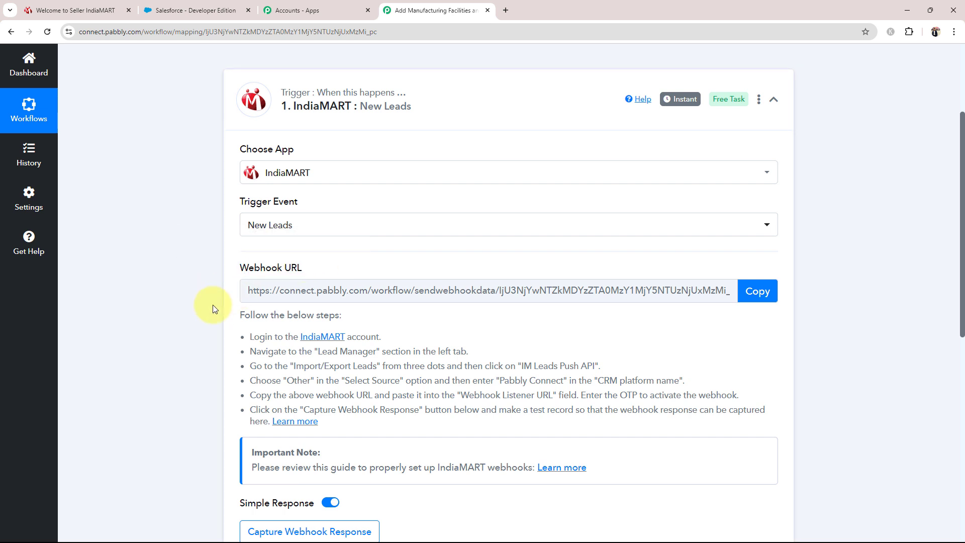
Step: Copy the IndiaMART webhook URL and return to the IndiaMART seller dashboard
{"action": "scroll", "coordinate": [222, 332], "scroll_direction": "down", "scroll_amount": 2}
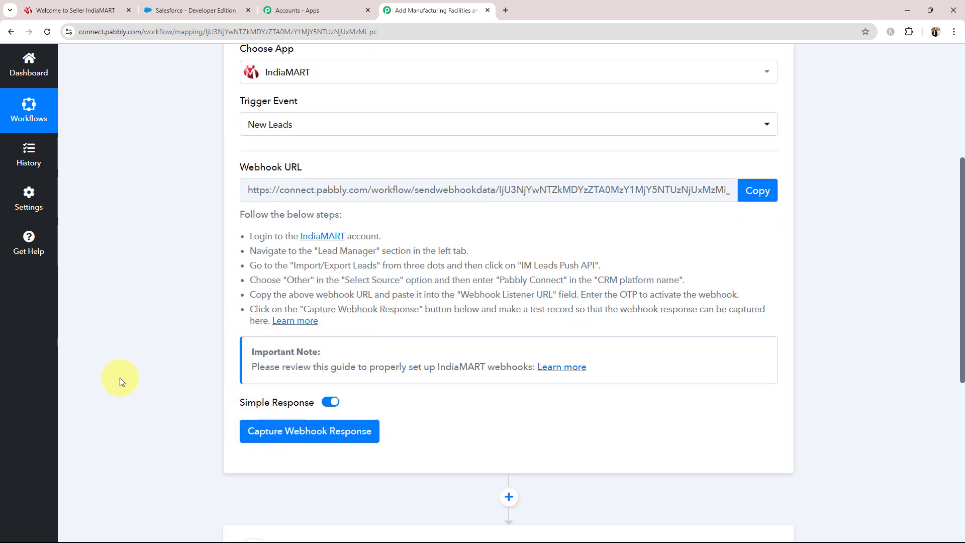
{"action": "scroll", "coordinate": [198, 336], "scroll_direction": "up", "scroll_amount": 2}
{"action": "left_click_drag", "start_coordinate": [224, 265], "coordinate": [312, 265]}
{"action": "left_click", "coordinate": [207, 303]}
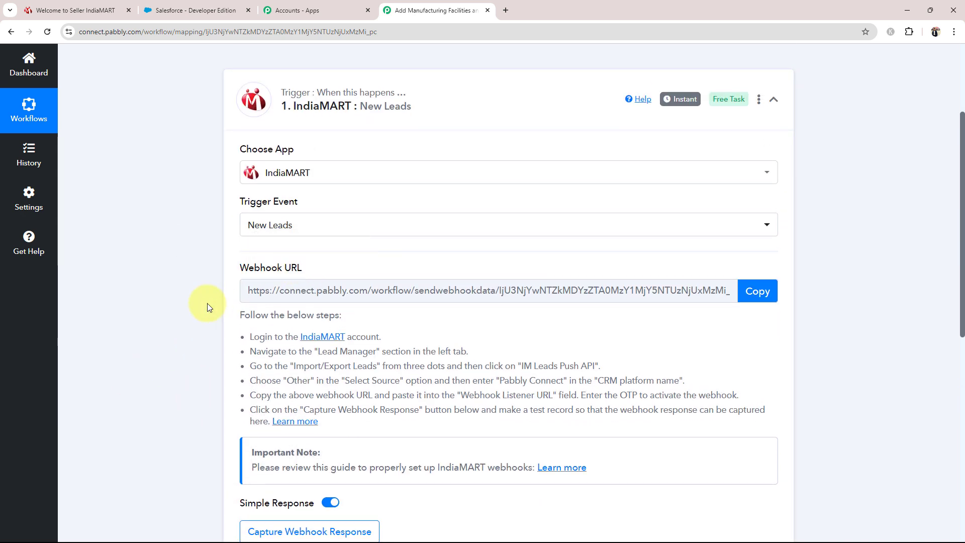
{"action": "left_click", "coordinate": [755, 290]}
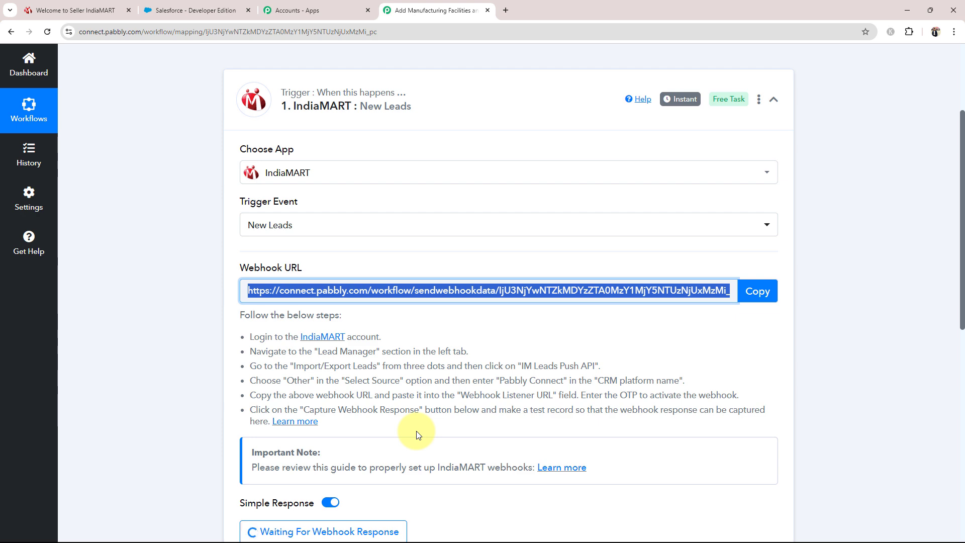
{"action": "left_click", "coordinate": [98, 5]}
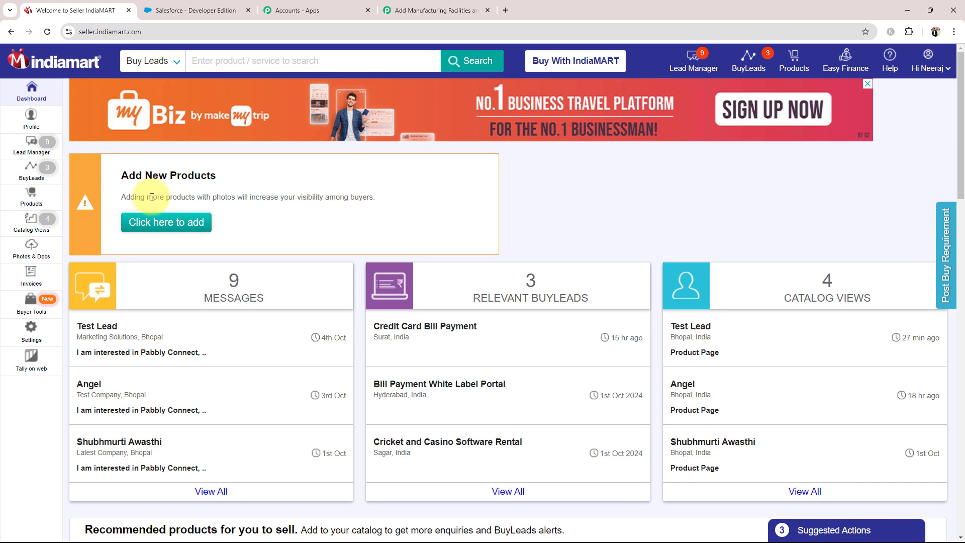
Step: Open Lead Manager's Push API page and set Select Source to Other
{"action": "left_click", "coordinate": [15, 149]}
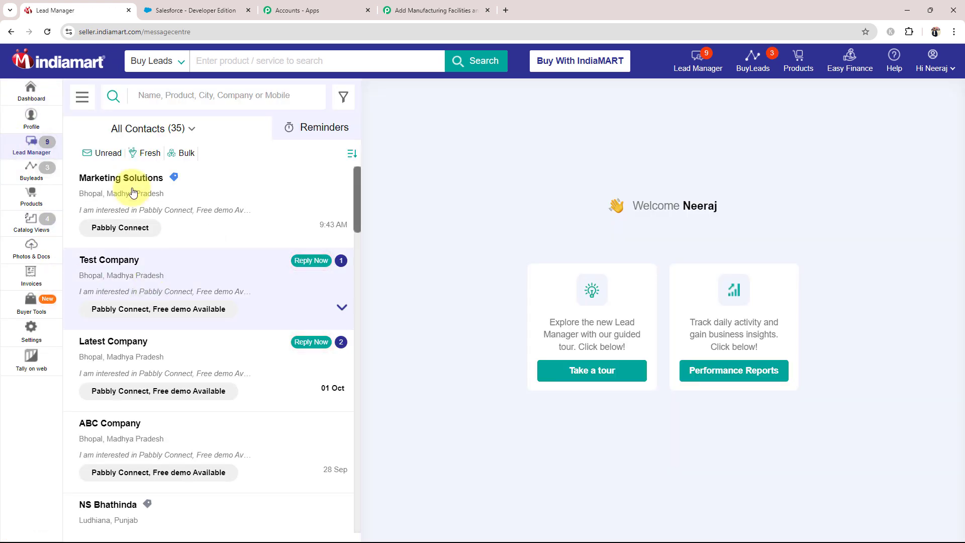
{"action": "left_click", "coordinate": [87, 106]}
{"action": "mouse_move", "coordinate": [87, 184]}
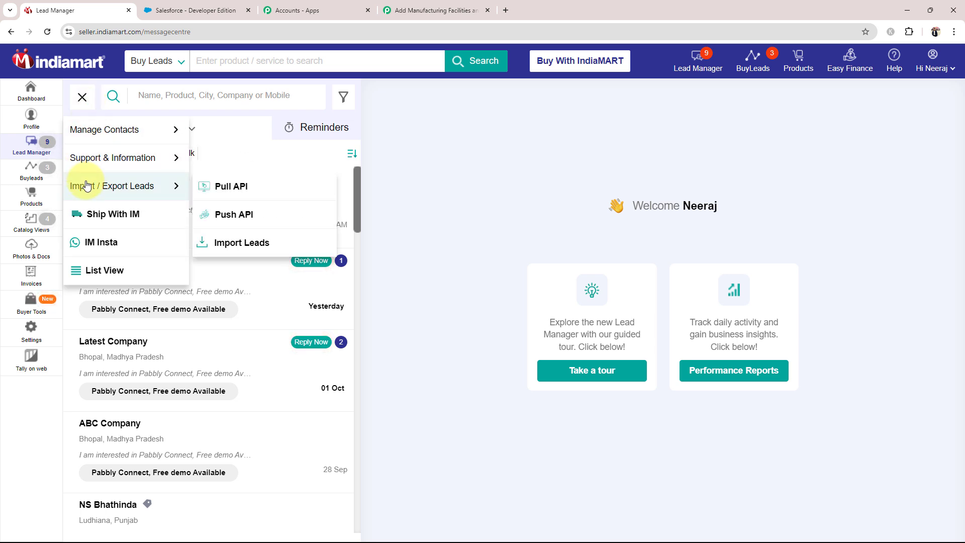
{"action": "left_click", "coordinate": [243, 214]}
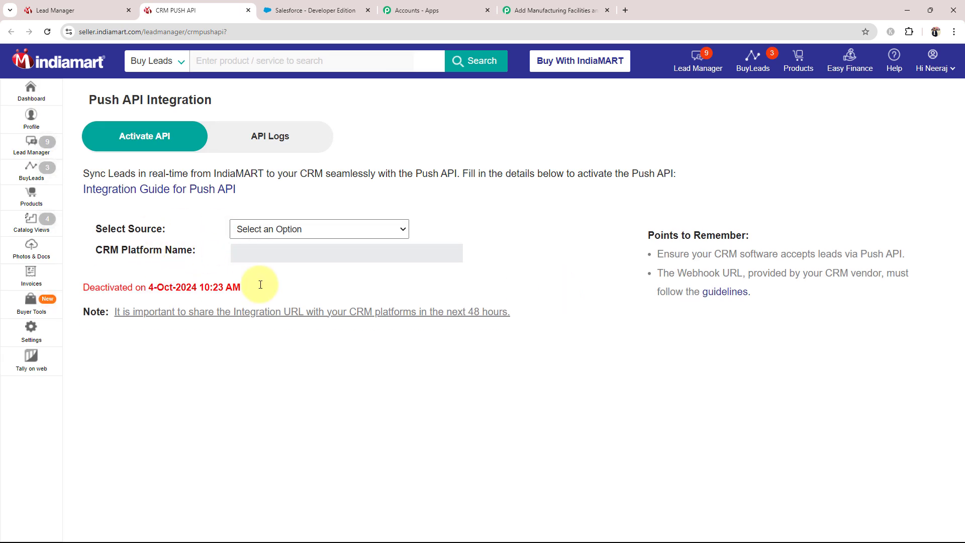
{"action": "left_click", "coordinate": [278, 232]}
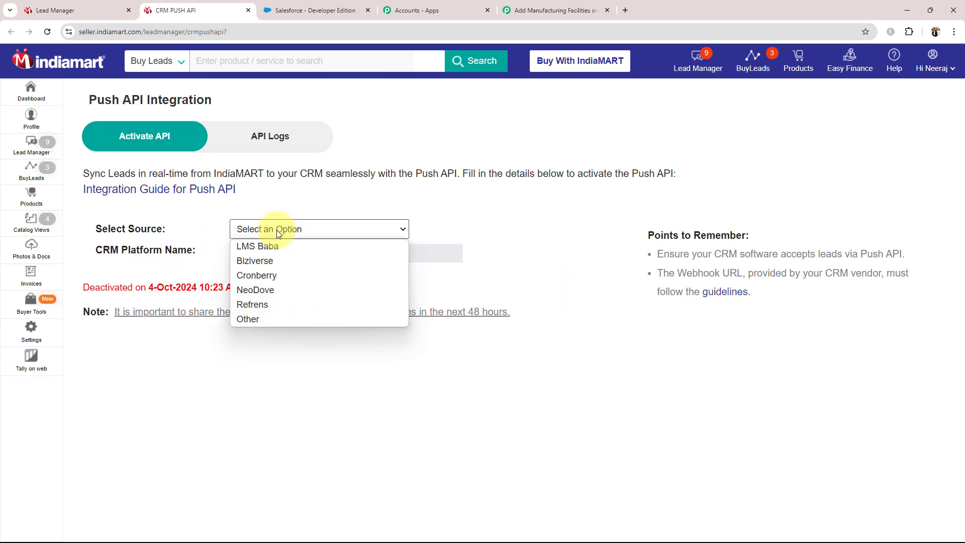
{"action": "left_click", "coordinate": [255, 318]}
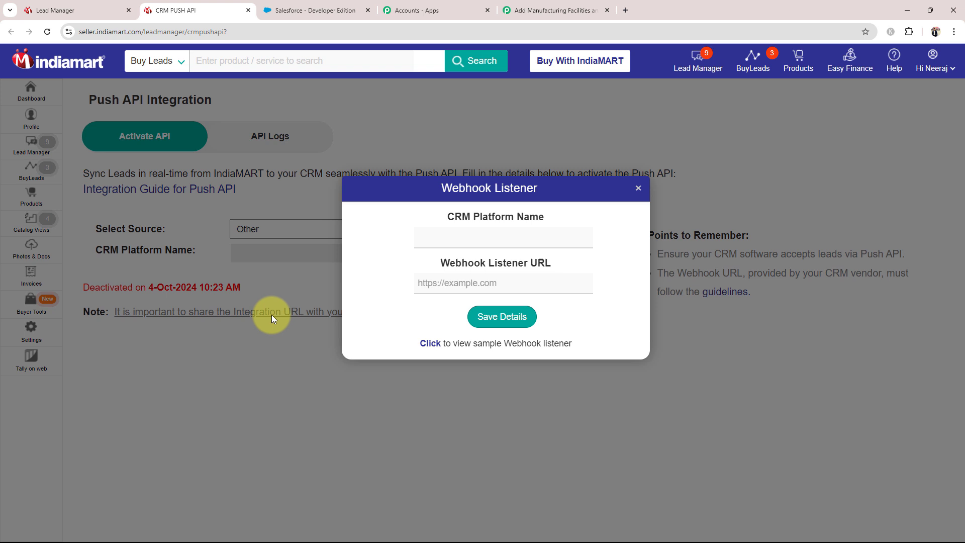
Step: Enter 'Pabbly Connect' as the CRM platform name and recopy the Pabbly webhook URL
{"action": "left_click", "coordinate": [422, 237]}
{"action": "left_click", "coordinate": [481, 268]}
{"action": "left_click", "coordinate": [481, 267]}
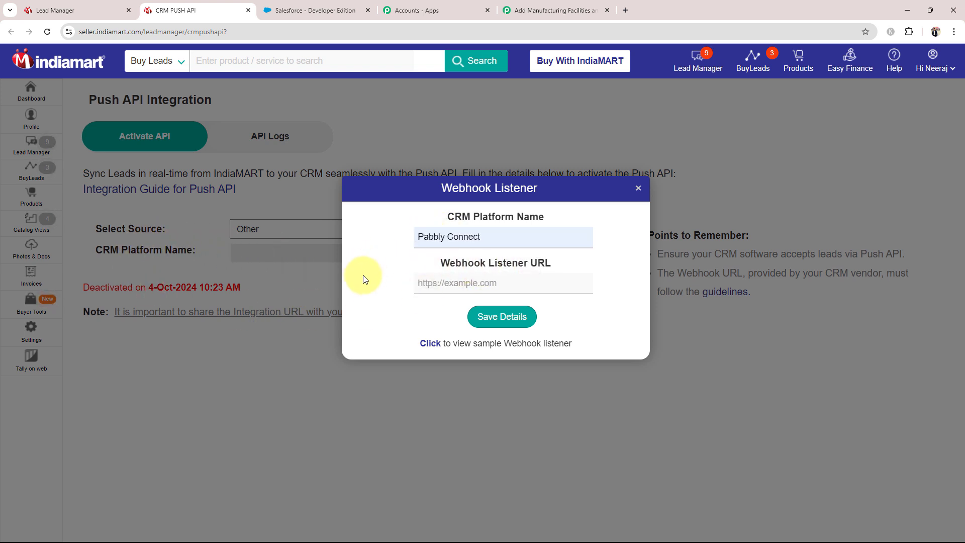
{"action": "left_click", "coordinate": [553, 10]}
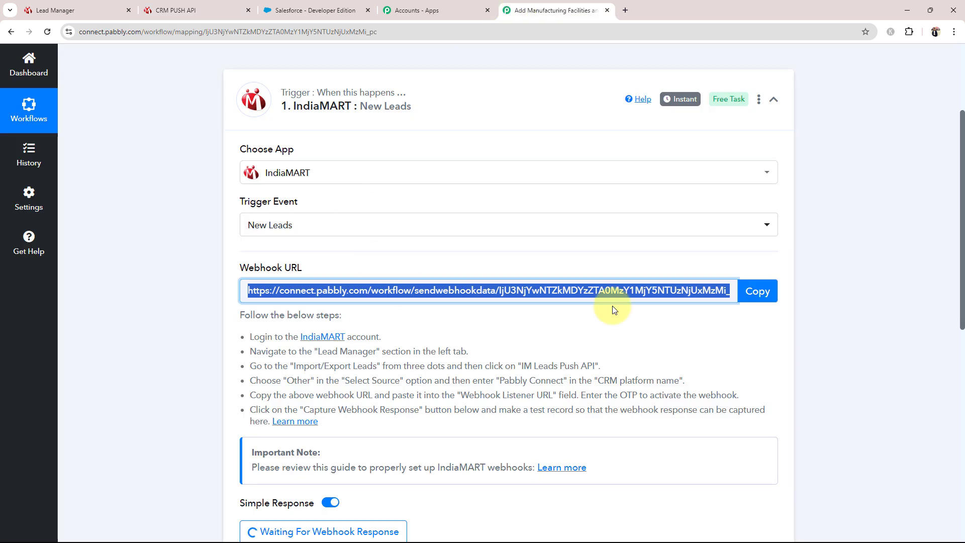
{"action": "left_click", "coordinate": [744, 301]}
{"action": "left_click", "coordinate": [176, 11]}
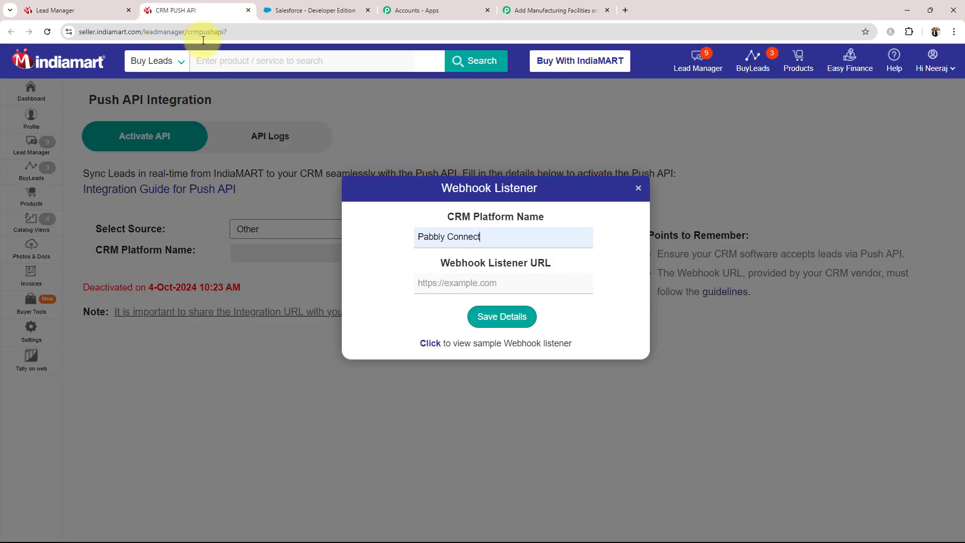
Step: Paste the Pabbly webhook URL into the Webhook Listener URL field
{"action": "left_click", "coordinate": [433, 291]}
{"action": "key", "text": "ctrl+v"}
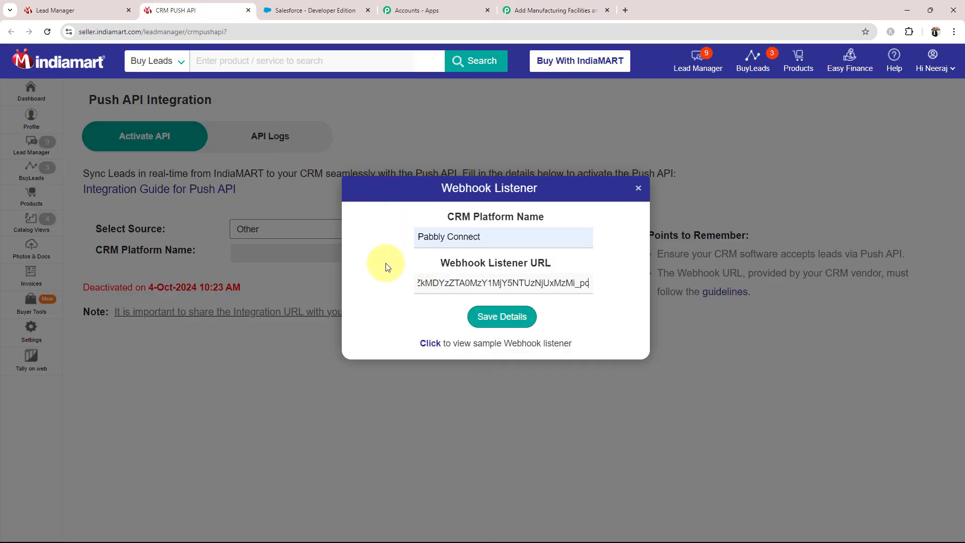
{"action": "left_click_drag", "start_coordinate": [445, 283], "coordinate": [503, 281]}
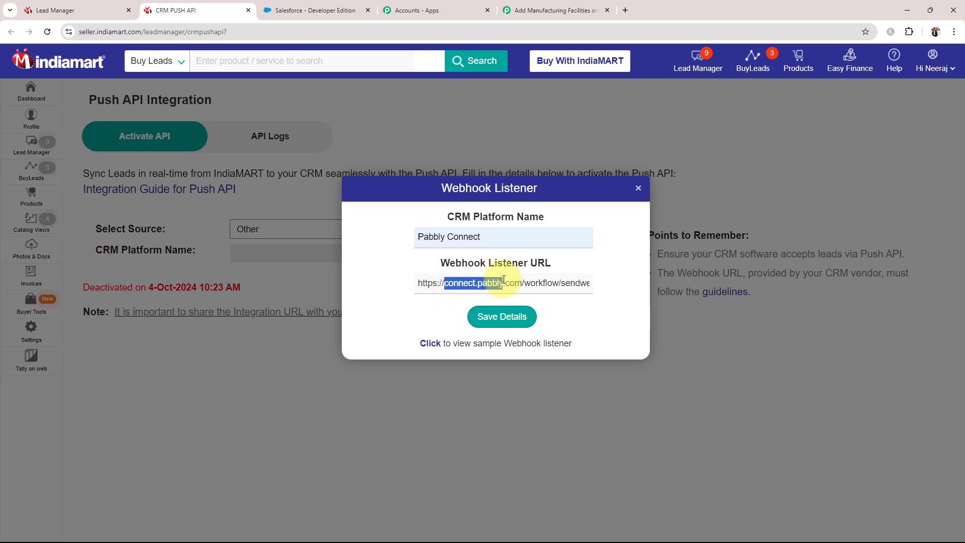
{"action": "left_click", "coordinate": [368, 310]}
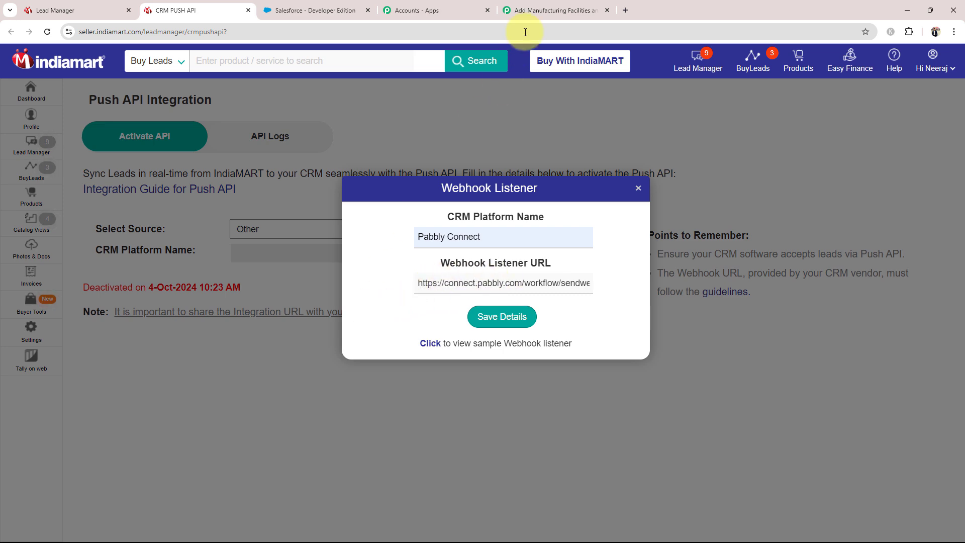
{"action": "left_click", "coordinate": [550, 11]}
{"action": "left_click", "coordinate": [195, 17]}
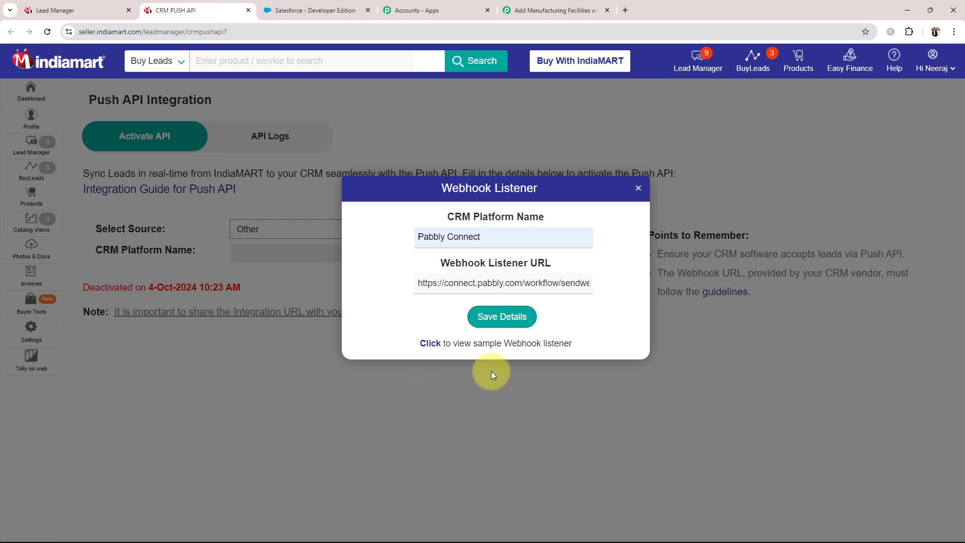
Step: Save the details, pick the additional CRM features reason, and submit the generated OTP
{"action": "left_click", "coordinate": [482, 316]}
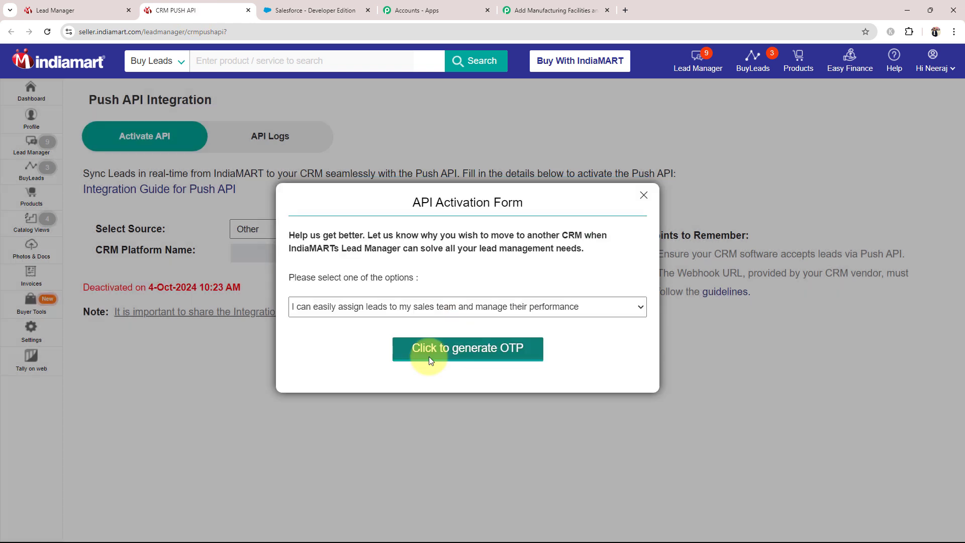
{"action": "left_click", "coordinate": [317, 306]}
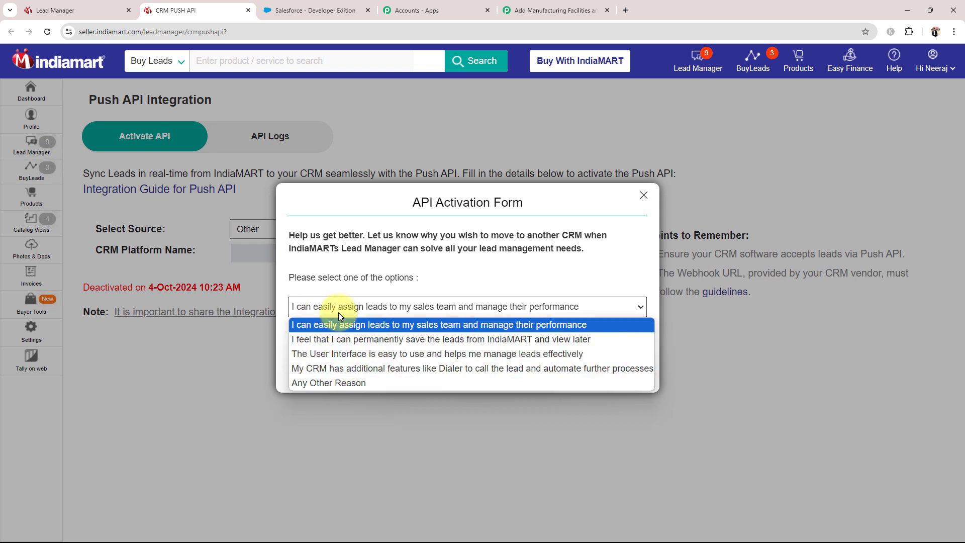
{"action": "left_click", "coordinate": [347, 366]}
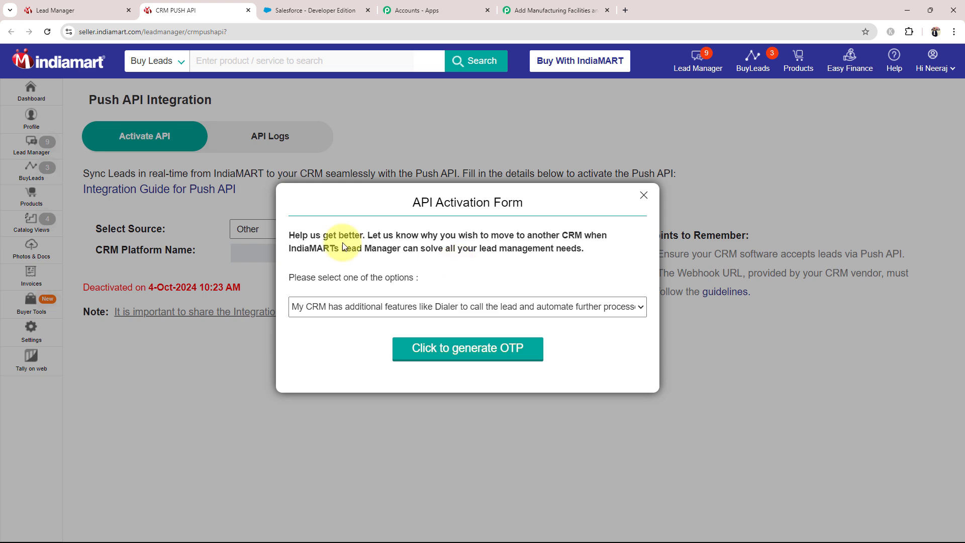
{"action": "left_click", "coordinate": [478, 354]}
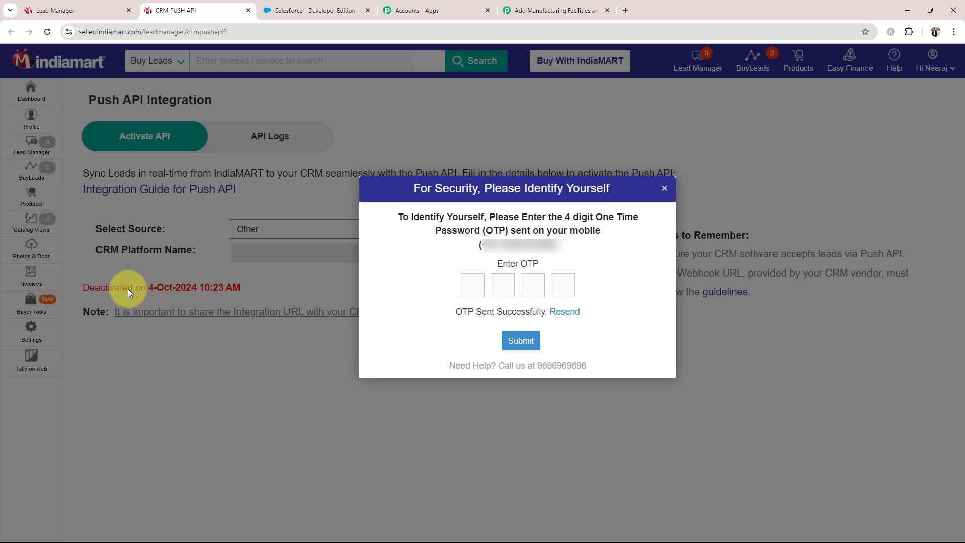
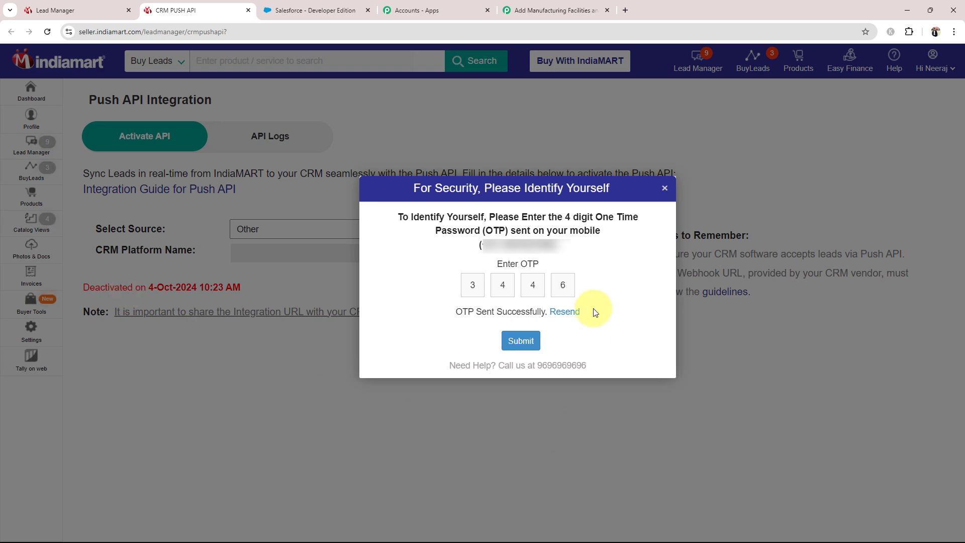
{"action": "left_click", "coordinate": [507, 342]}
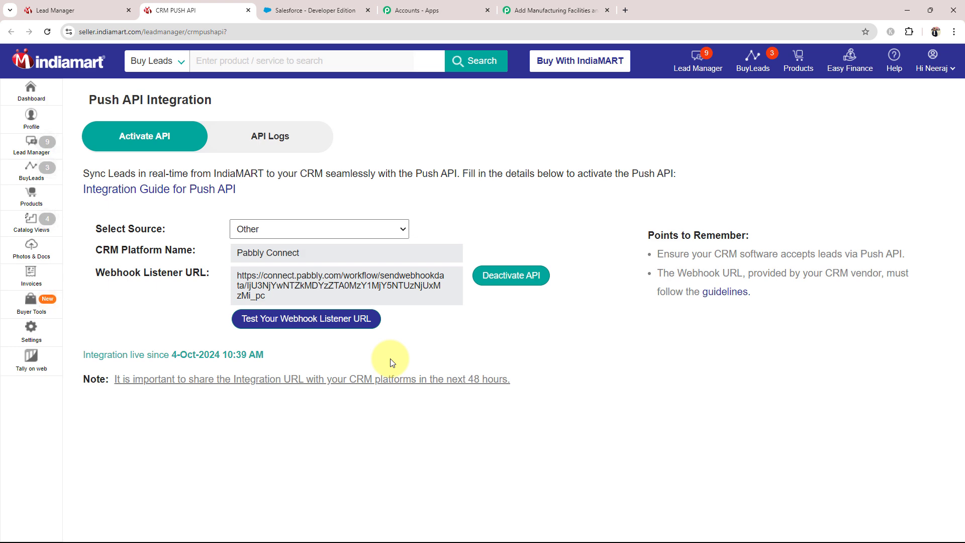
Step: Return to the Pabbly workflow and read the IndiaMART trigger's instructions and Note
{"action": "key", "text": "ctrl+5"}
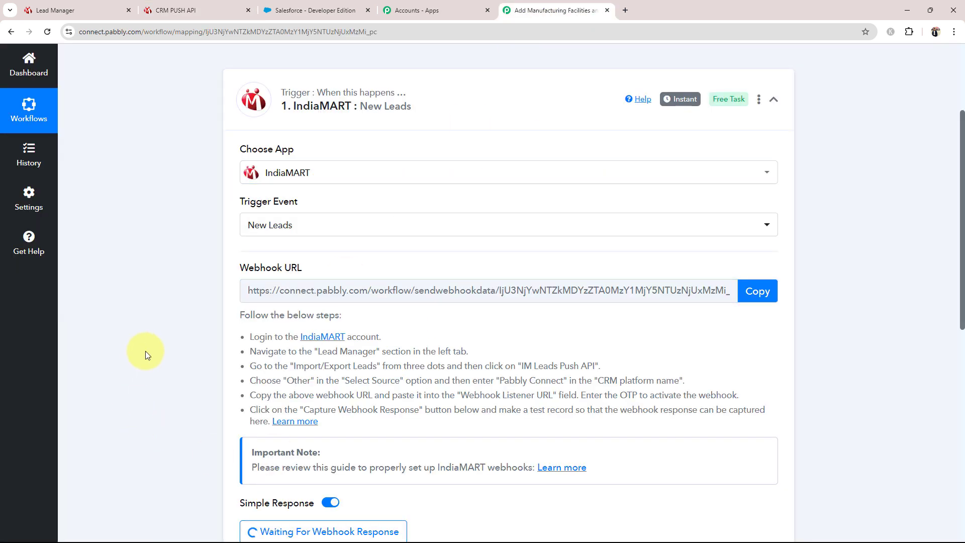
{"action": "scroll", "coordinate": [146, 351], "scroll_direction": "down", "scroll_amount": 1}
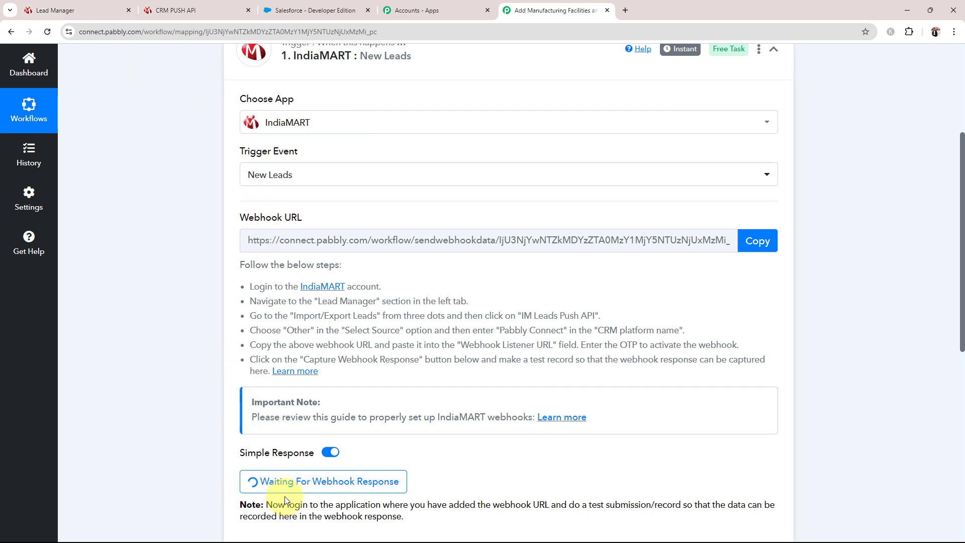
{"action": "scroll", "coordinate": [151, 427], "scroll_direction": "down", "scroll_amount": 2}
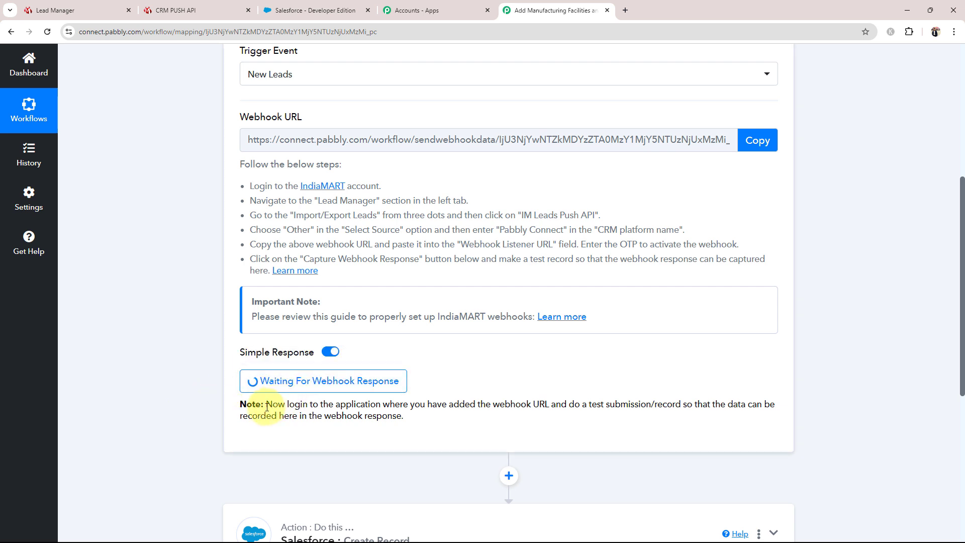
{"action": "left_click_drag", "start_coordinate": [327, 405], "coordinate": [511, 405]}
{"action": "left_click", "coordinate": [607, 421]}
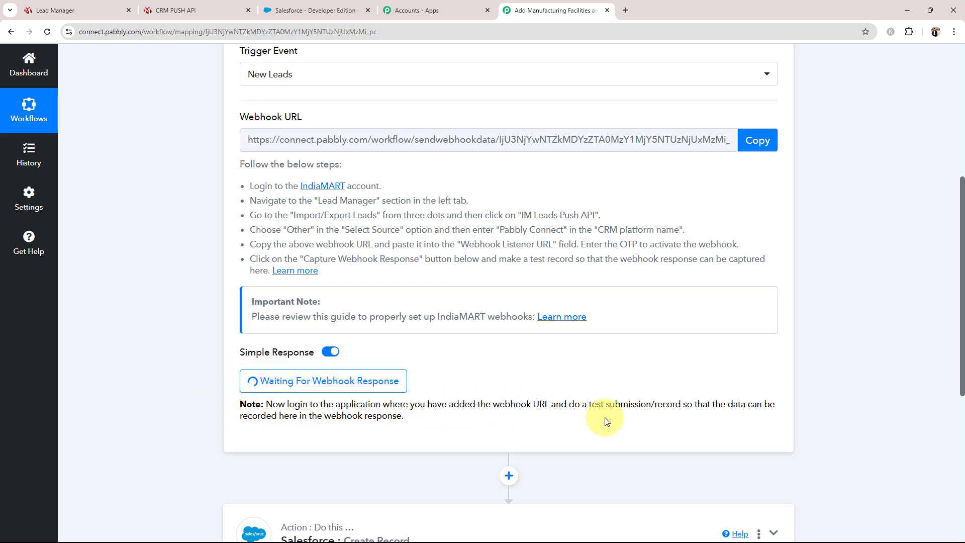
{"action": "left_click_drag", "start_coordinate": [589, 405], "coordinate": [671, 418]}
{"action": "left_click", "coordinate": [624, 379]}
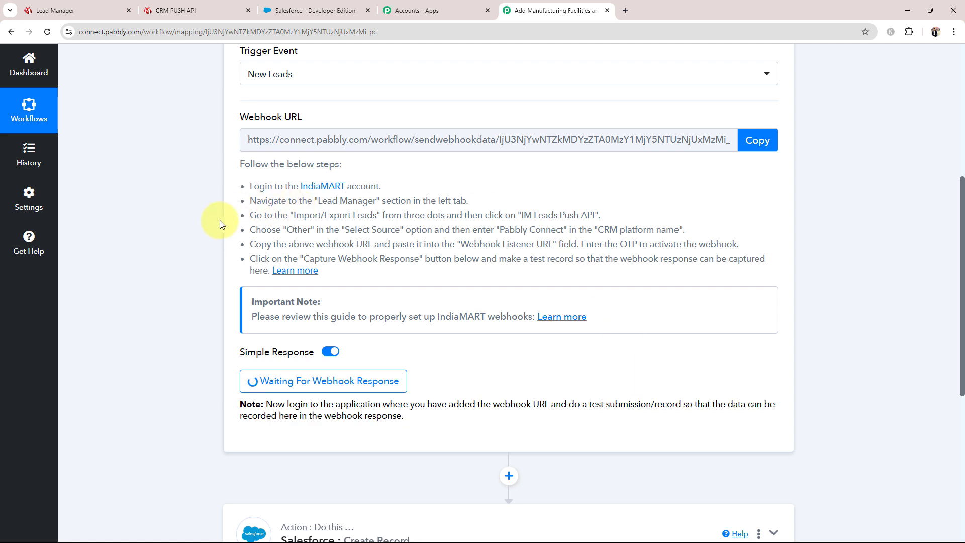
{"action": "scroll", "coordinate": [209, 229], "scroll_direction": "up", "scroll_amount": 1}
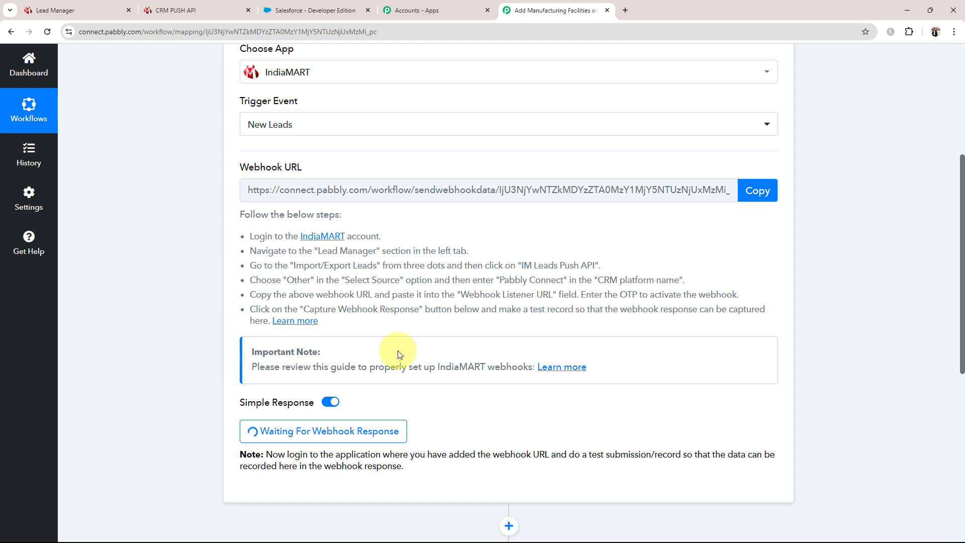
Step: Open the Webhook Listener Testing dialog and check the Pabbly URL and sample lead data
{"action": "left_click", "coordinate": [171, 10]}
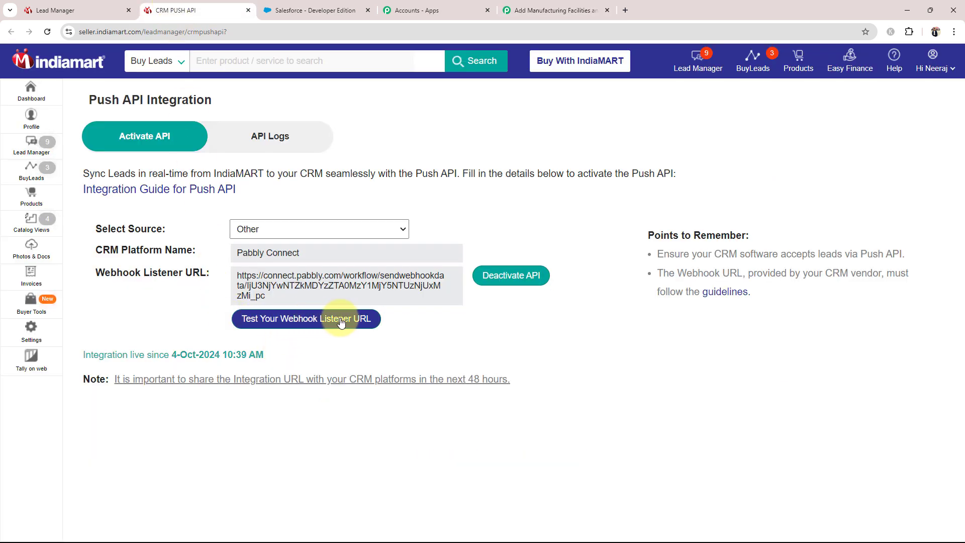
{"action": "triple_click", "coordinate": [281, 294]}
{"action": "left_click", "coordinate": [250, 292]}
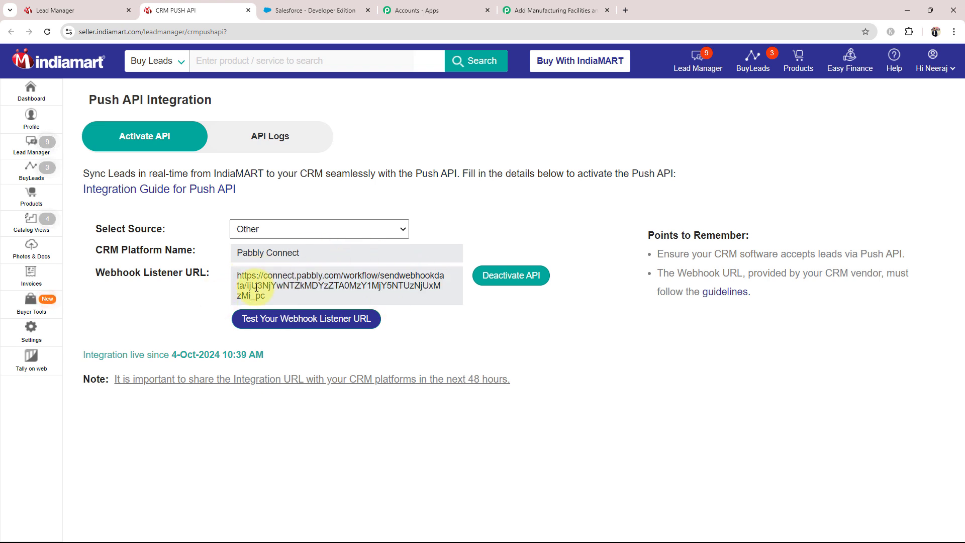
{"action": "left_click", "coordinate": [262, 325]}
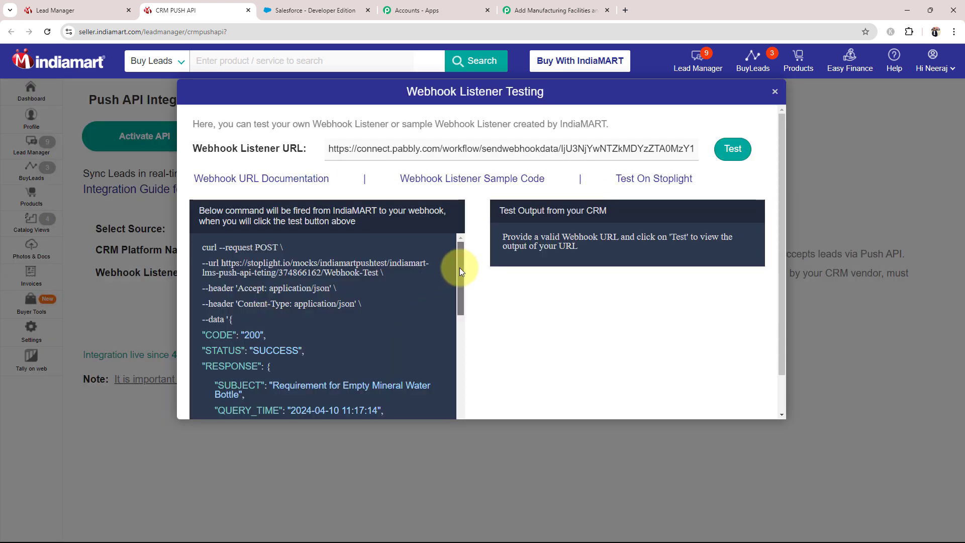
{"action": "left_click_drag", "start_coordinate": [459, 268], "coordinate": [459, 303]}
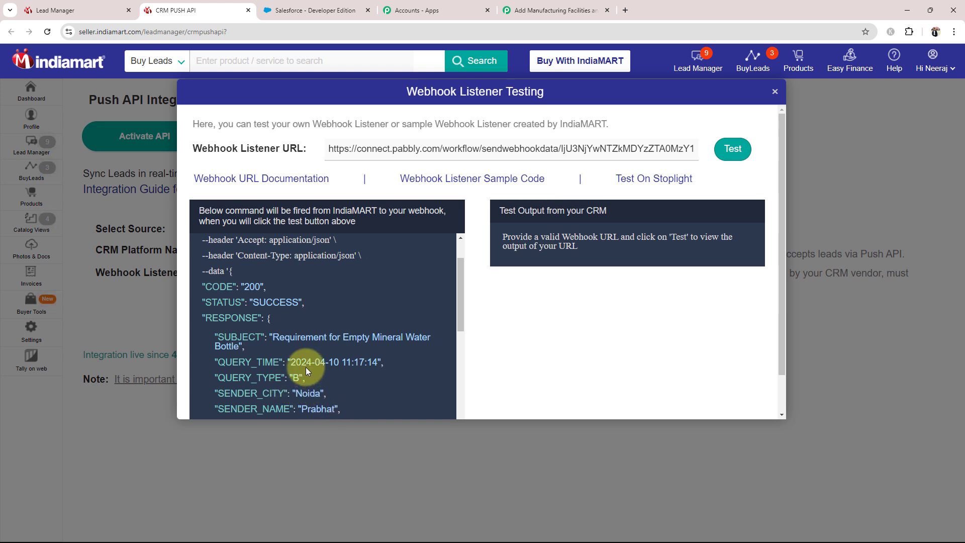
{"action": "double_click", "coordinate": [314, 337]}
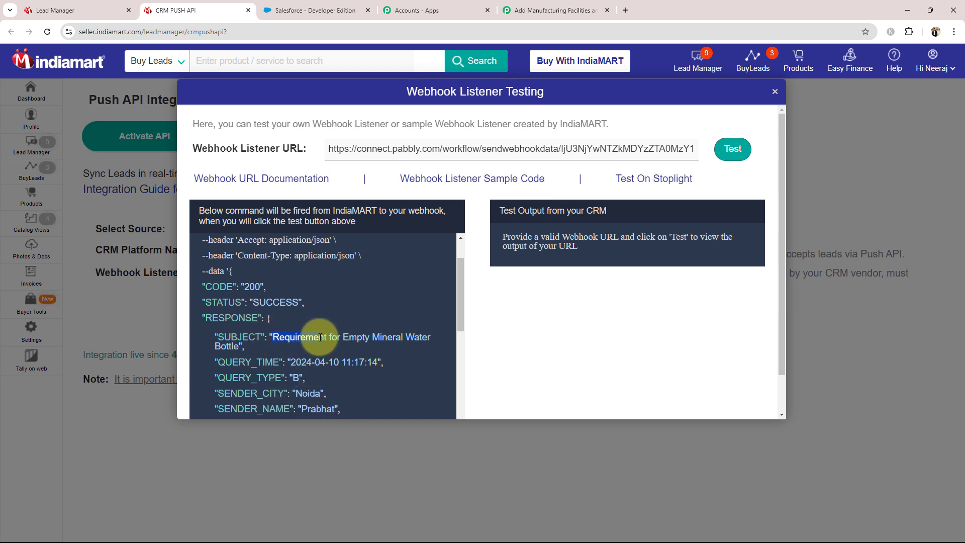
{"action": "left_click", "coordinate": [331, 299]}
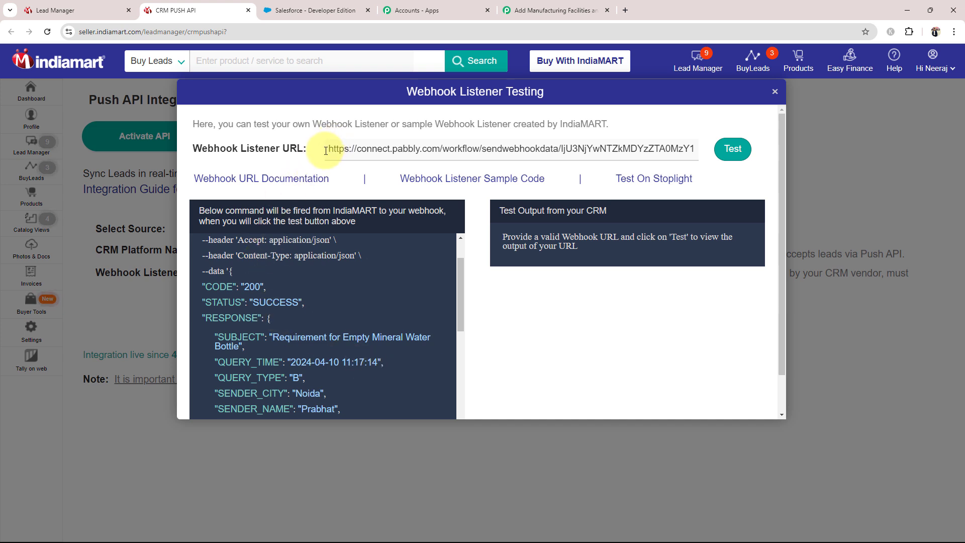
{"action": "left_click_drag", "start_coordinate": [328, 148], "coordinate": [684, 149]}
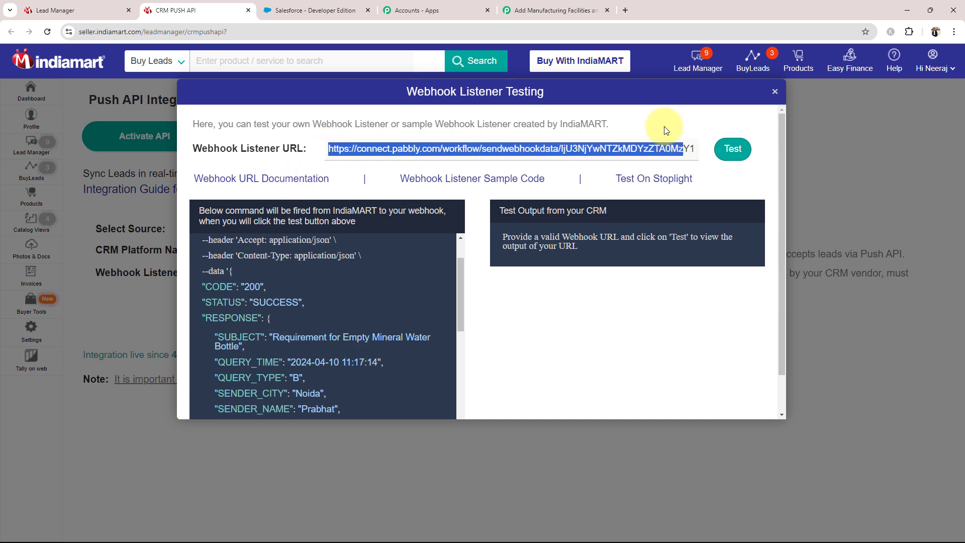
{"action": "left_click", "coordinate": [665, 127]}
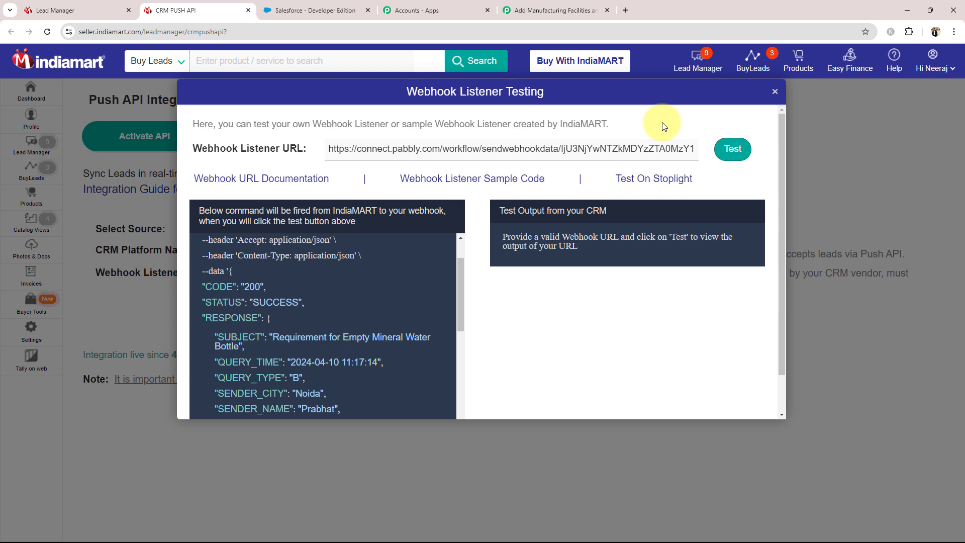
{"action": "left_click_drag", "start_coordinate": [359, 394], "coordinate": [266, 307]}
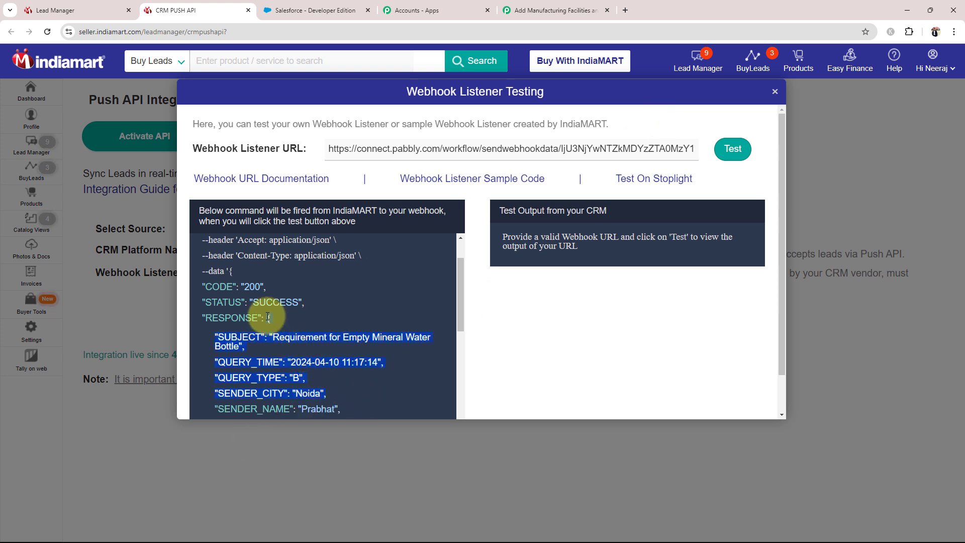
{"action": "left_click", "coordinate": [361, 291]}
Step: Send the sample lead to the Pabbly webhook URL and review the 200 OK response
{"action": "left_click", "coordinate": [733, 149]}
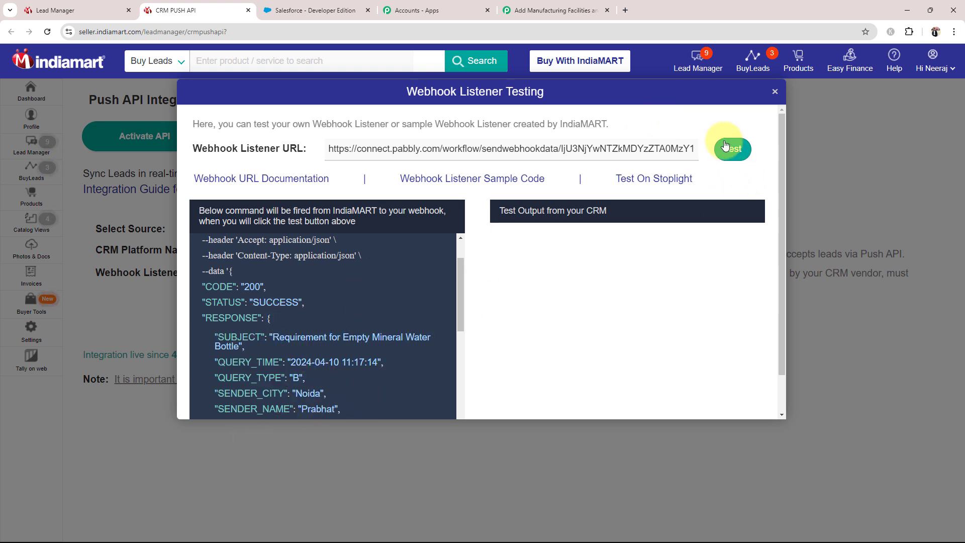
{"action": "left_click_drag", "start_coordinate": [251, 317], "coordinate": [305, 378]}
{"action": "left_click", "coordinate": [646, 302]}
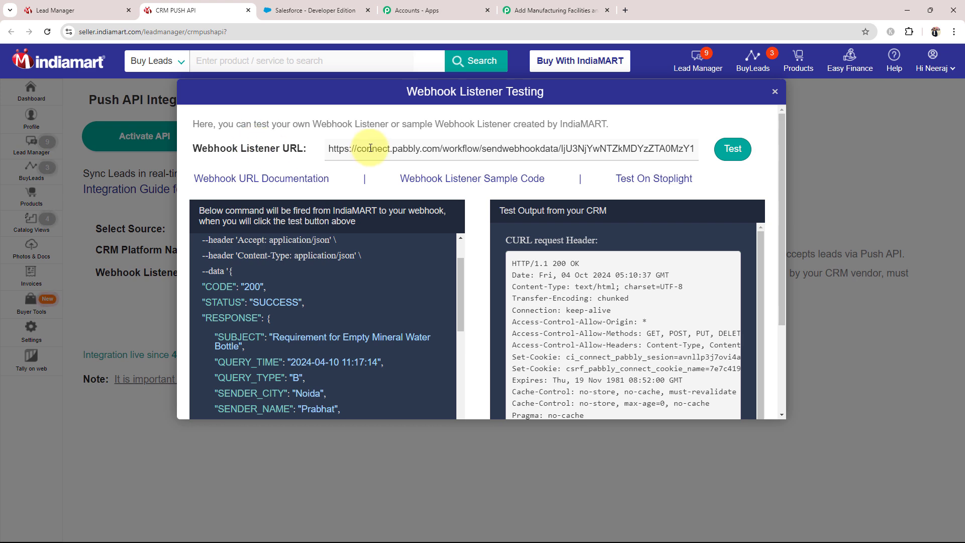
{"action": "left_click_drag", "start_coordinate": [356, 143], "coordinate": [602, 123]}
{"action": "left_click", "coordinate": [596, 140]}
Step: Review the IndiaMART trigger's captured lead values: subject, query ID, state, pincode, sender name, phones and mobile
{"action": "left_click", "coordinate": [553, 10]}
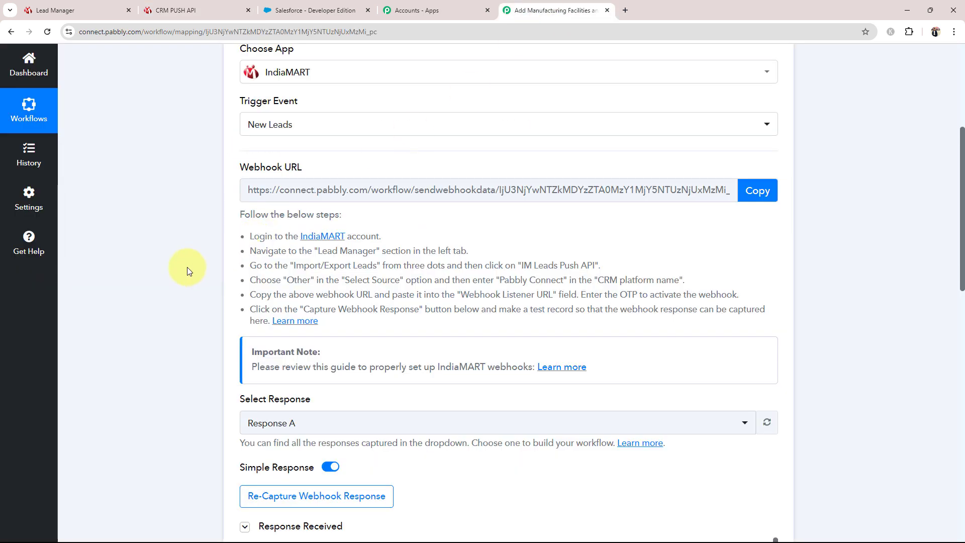
{"action": "scroll", "coordinate": [191, 369], "scroll_direction": "down", "scroll_amount": 8}
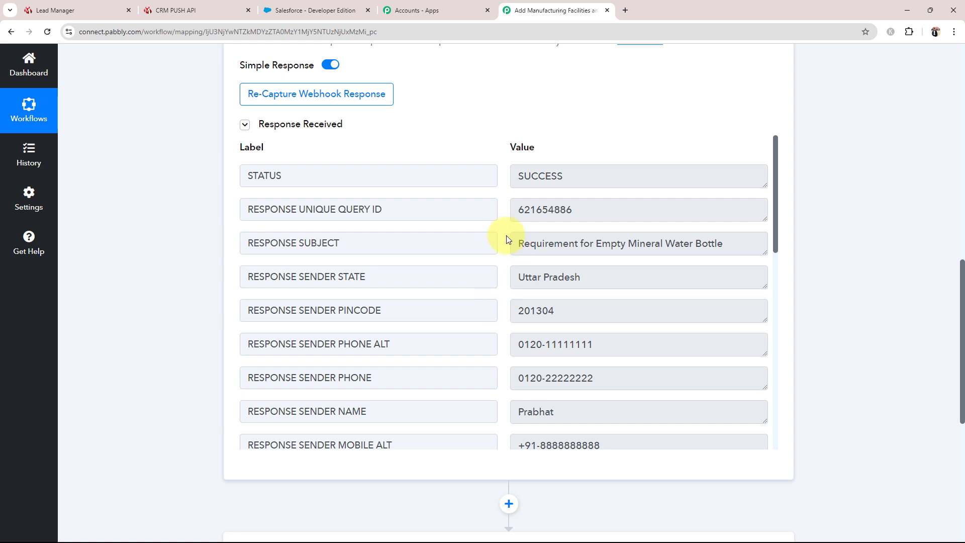
{"action": "left_click_drag", "start_coordinate": [512, 243], "coordinate": [724, 244]}
{"action": "left_click", "coordinate": [717, 209]}
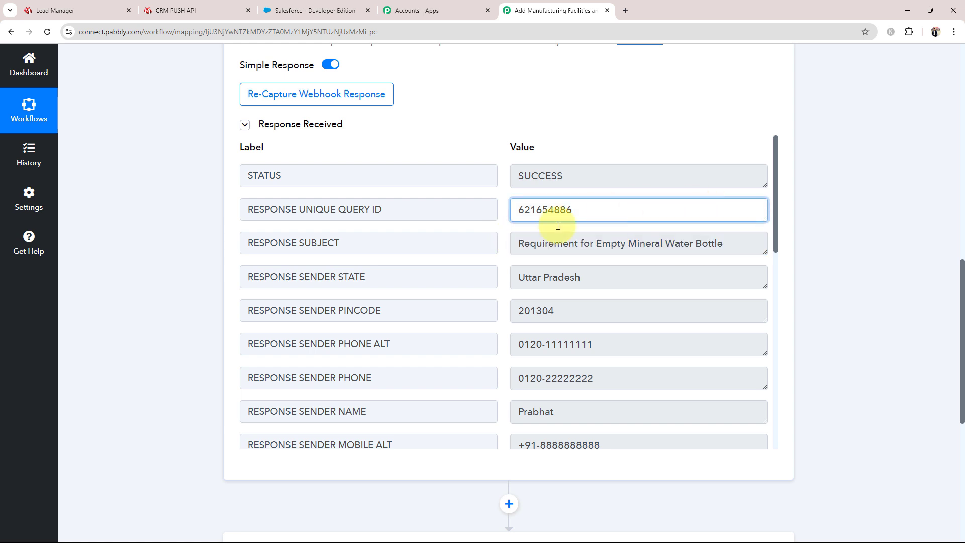
{"action": "left_click_drag", "start_coordinate": [583, 276], "coordinate": [512, 277]}
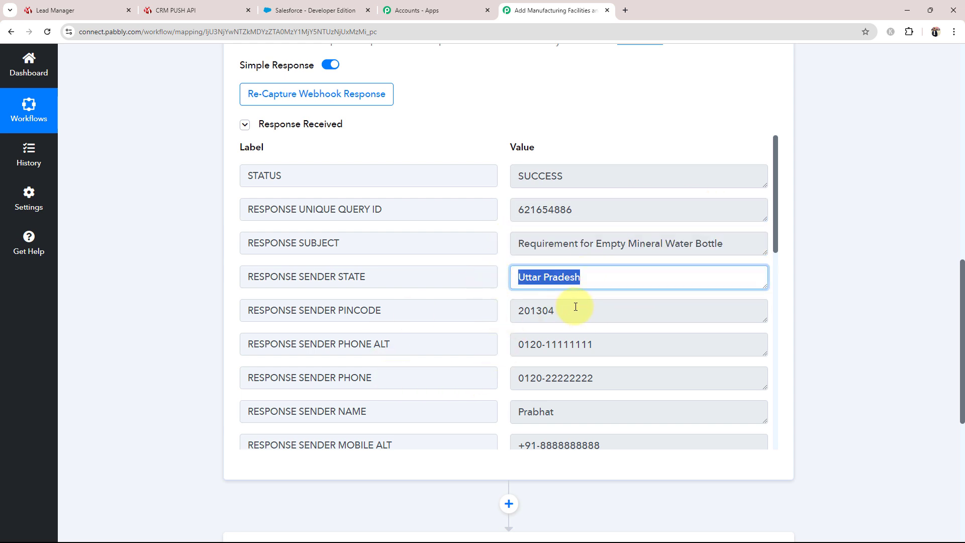
{"action": "left_click_drag", "start_coordinate": [563, 310], "coordinate": [487, 314]}
{"action": "left_click_drag", "start_coordinate": [587, 411], "coordinate": [508, 410]}
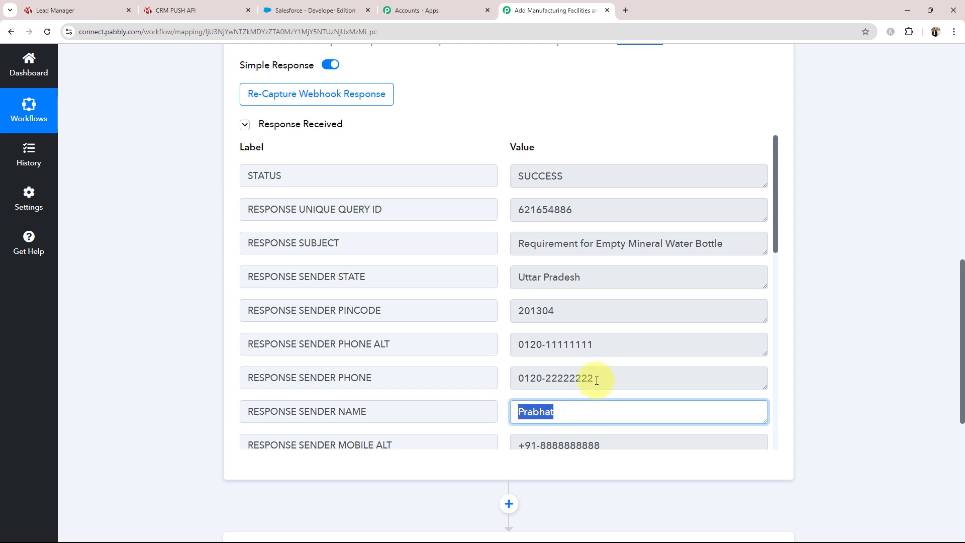
{"action": "left_click_drag", "start_coordinate": [598, 351], "coordinate": [517, 345]}
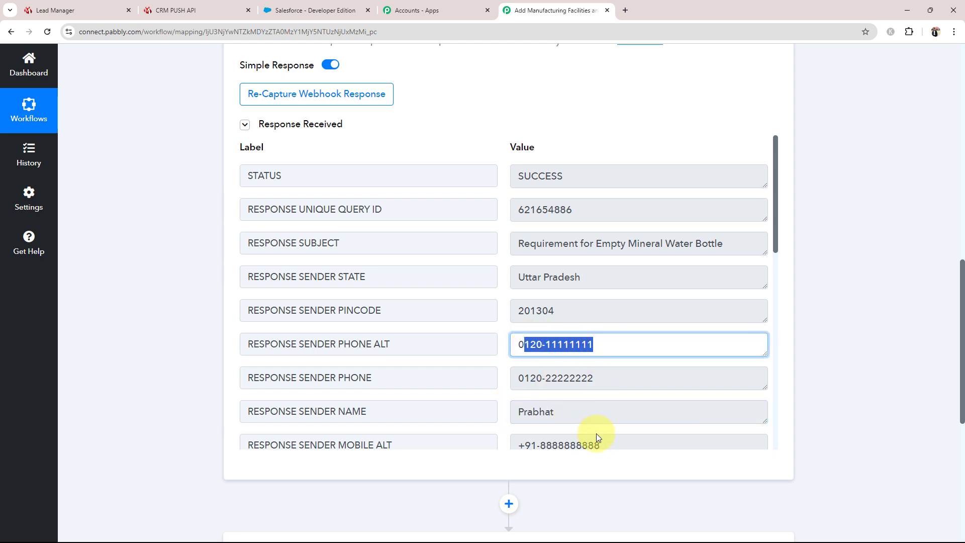
{"action": "left_click_drag", "start_coordinate": [600, 444], "coordinate": [515, 434]}
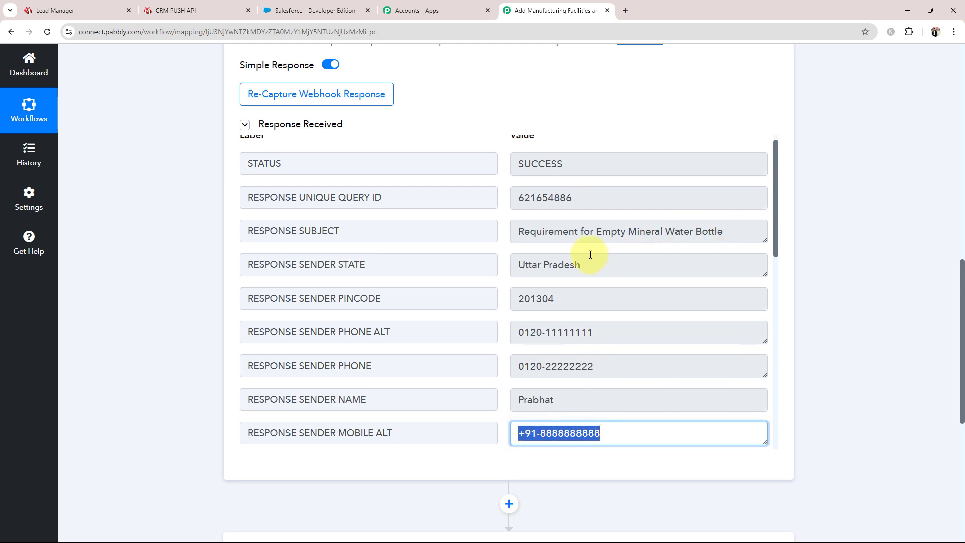
{"action": "left_click", "coordinate": [173, 333]}
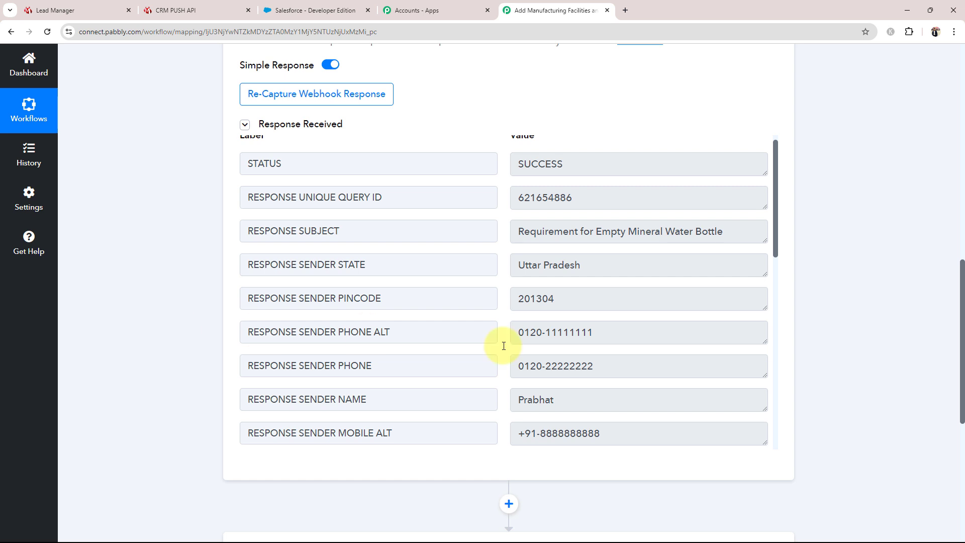
Step: Scroll back up, recheck the captured unique query ID, and return to the top of the workflow
{"action": "scroll", "coordinate": [650, 345], "scroll_direction": "up", "scroll_amount": 1}
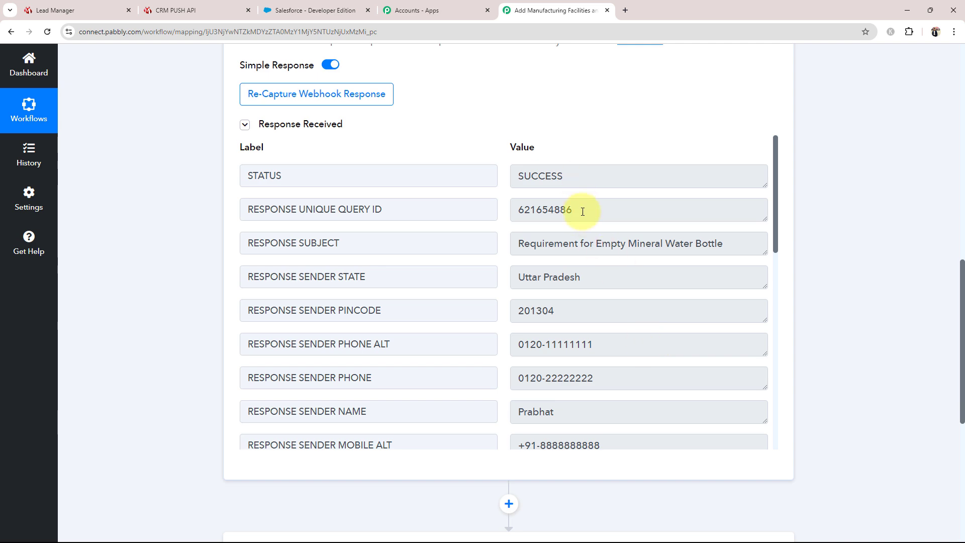
{"action": "left_click_drag", "start_coordinate": [583, 211], "coordinate": [318, 242]}
{"action": "left_click", "coordinate": [168, 316]}
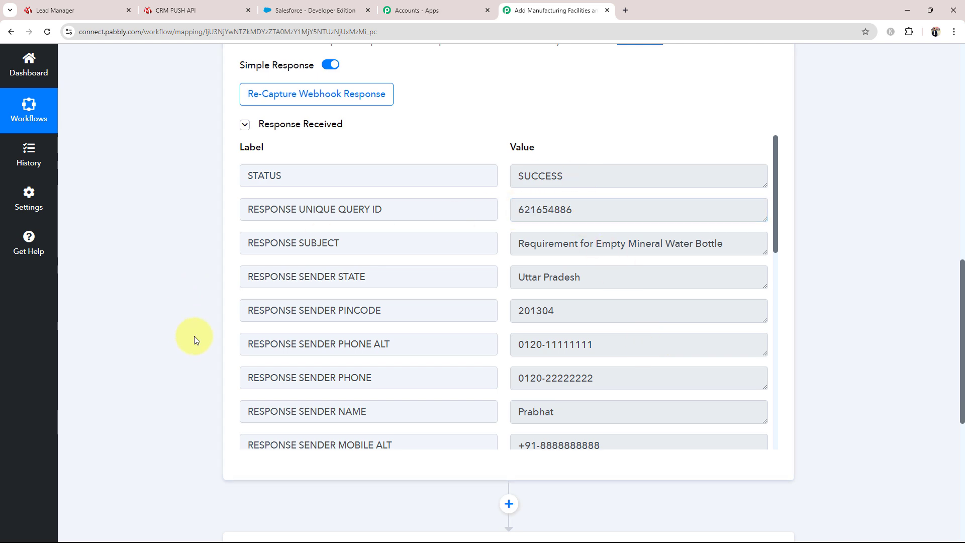
{"action": "scroll", "coordinate": [195, 339], "scroll_direction": "up", "scroll_amount": 13}
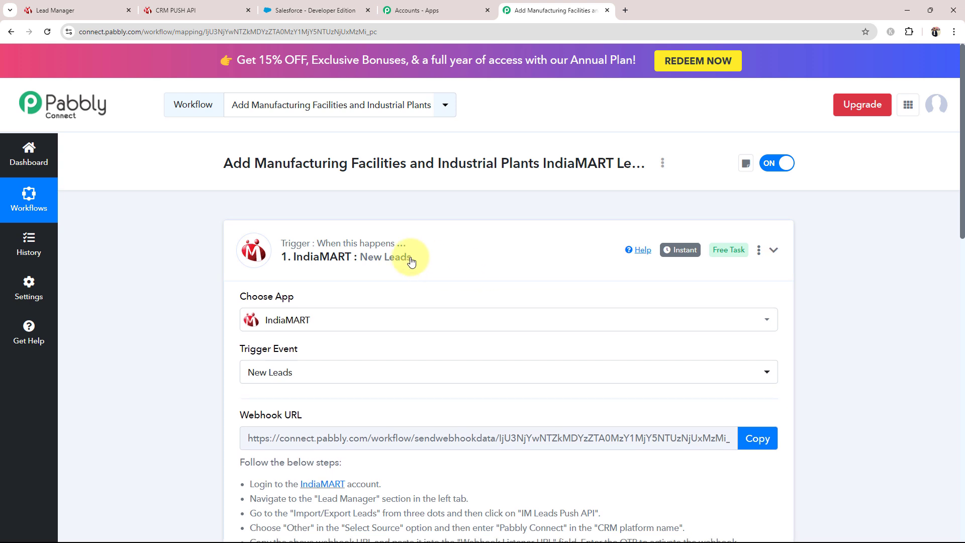
Step: Collapse the IndiaMART trigger and expand the Salesforce : Create Record action step
{"action": "left_click", "coordinate": [409, 254]}
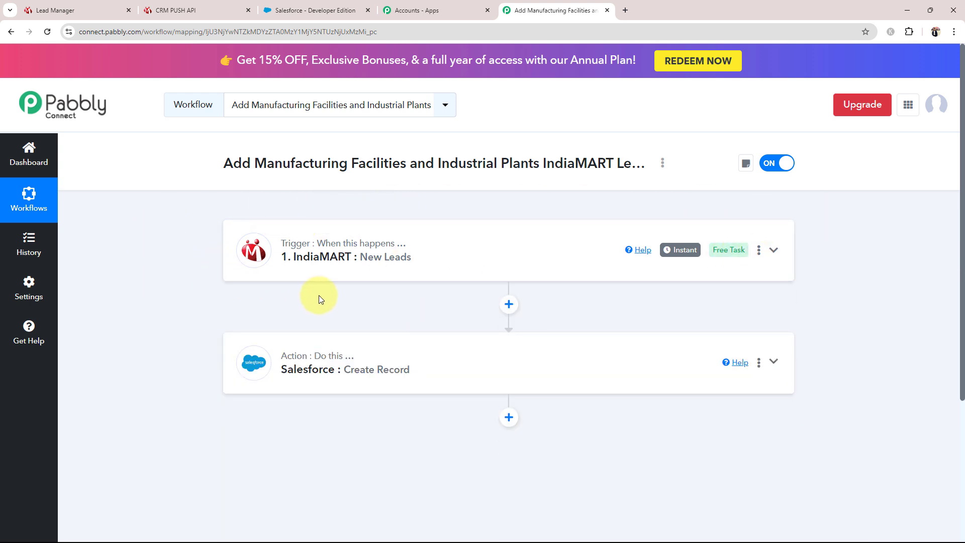
{"action": "left_click", "coordinate": [339, 356]}
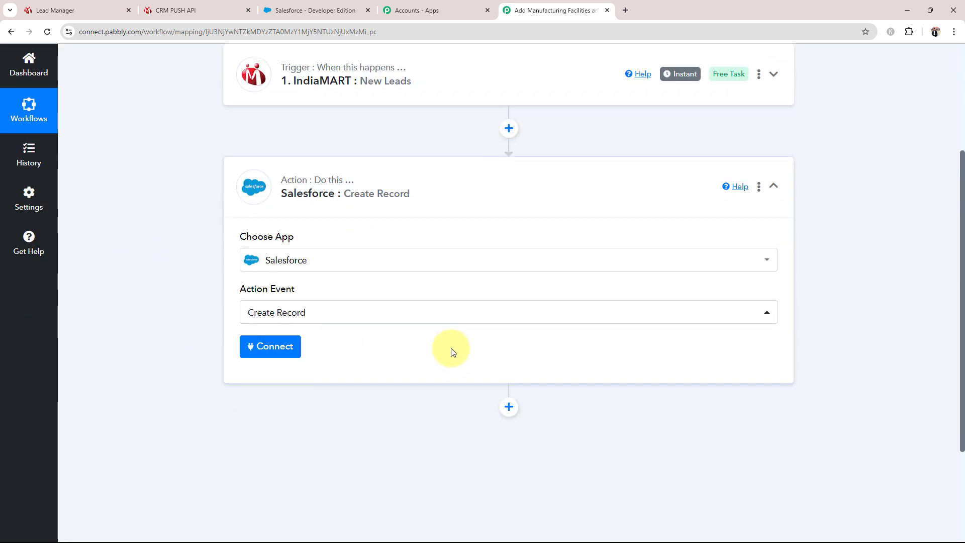
Step: Add a new Salesforce connection, 'Salesforce #50', by allowing Pabbly access in the Salesforce popup
{"action": "left_click", "coordinate": [286, 352]}
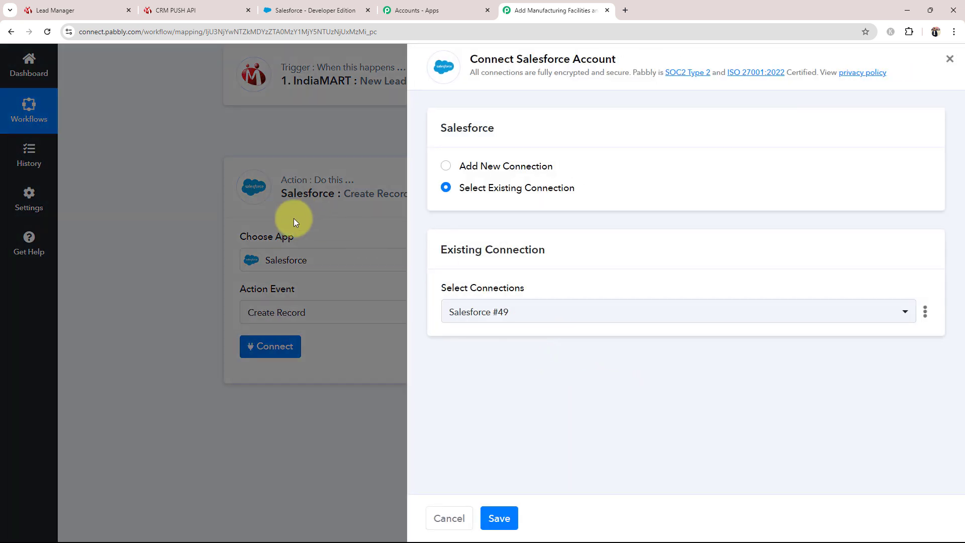
{"action": "left_click", "coordinate": [446, 165]}
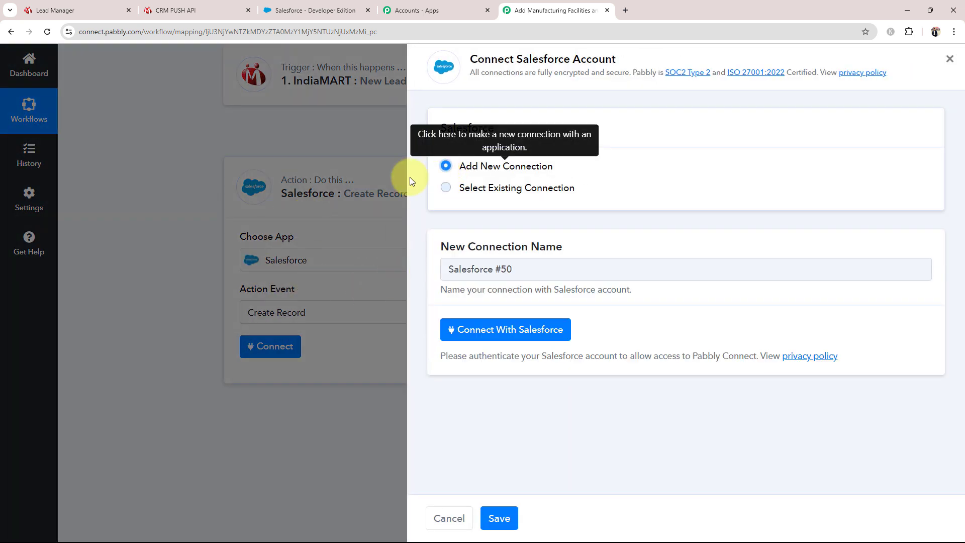
{"action": "left_click", "coordinate": [490, 329]}
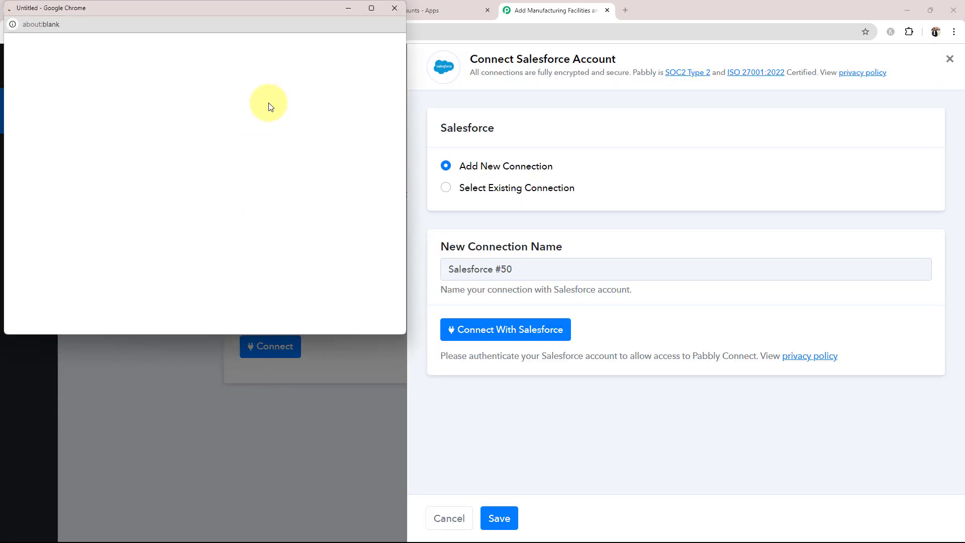
{"action": "scroll", "coordinate": [279, 156], "scroll_direction": "down", "scroll_amount": 10}
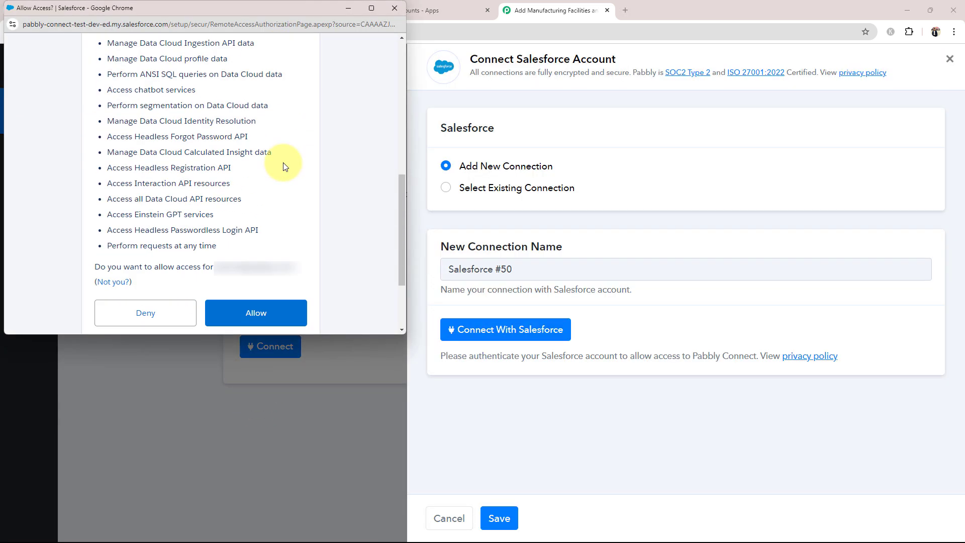
{"action": "left_click", "coordinate": [256, 312]}
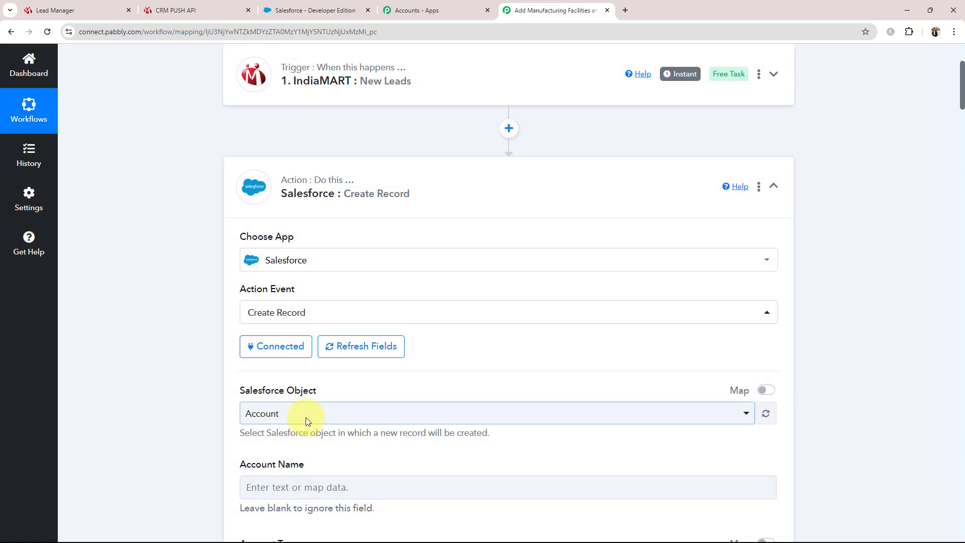
Step: Search 'contact' in the Salesforce Object list and select Contact
{"action": "scroll", "coordinate": [172, 341], "scroll_direction": "down", "scroll_amount": 2}
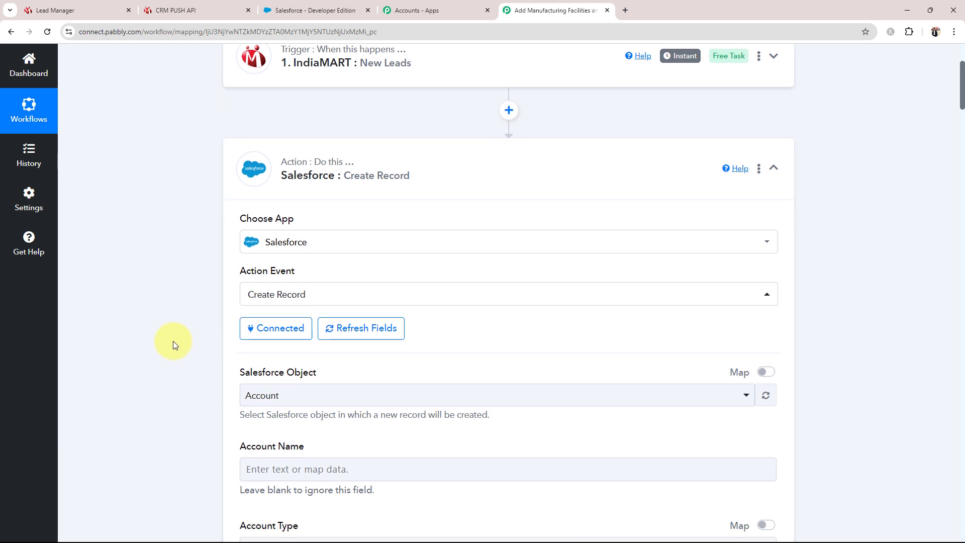
{"action": "scroll", "coordinate": [172, 340], "scroll_direction": "down", "scroll_amount": 2}
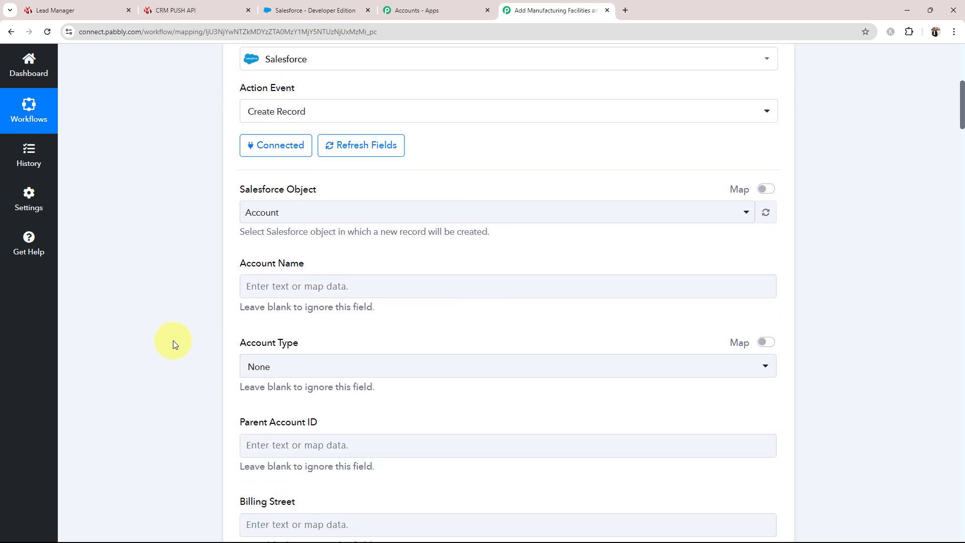
{"action": "left_click", "coordinate": [284, 211]}
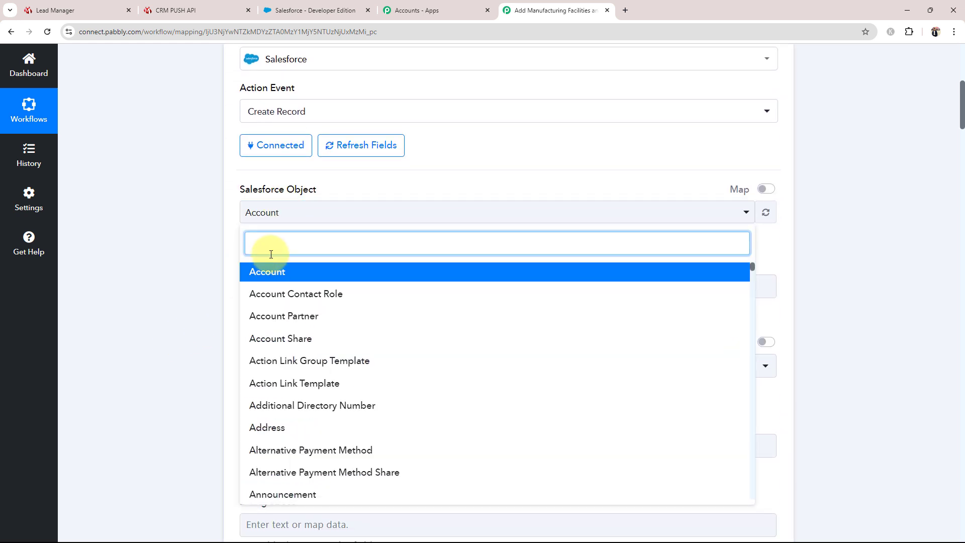
{"action": "type", "text": "contact"}
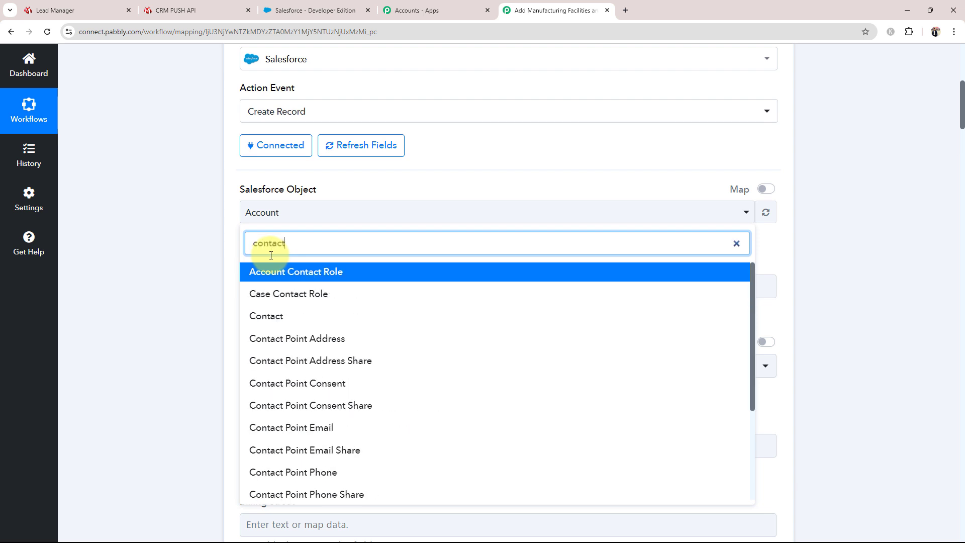
{"action": "left_click", "coordinate": [267, 315]}
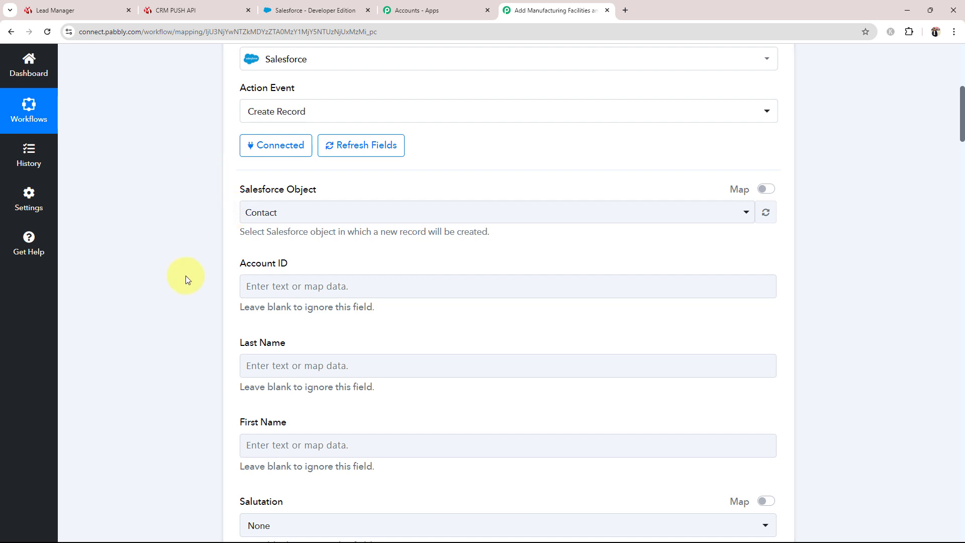
Step: Scroll through the loaded contact fields such as Last Name, First Name and Salutation
{"action": "scroll", "coordinate": [189, 321], "scroll_direction": "down", "scroll_amount": 5}
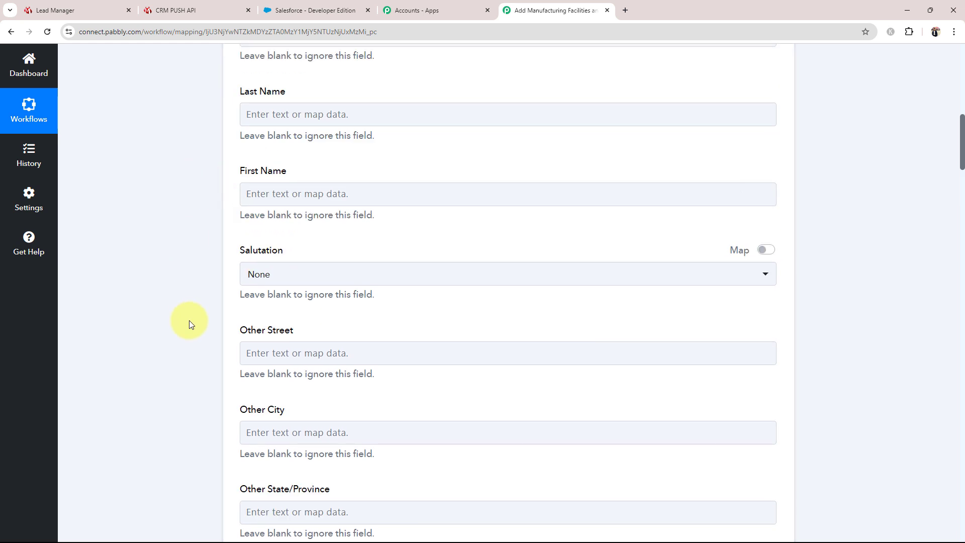
{"action": "scroll", "coordinate": [191, 331], "scroll_direction": "down", "scroll_amount": 10}
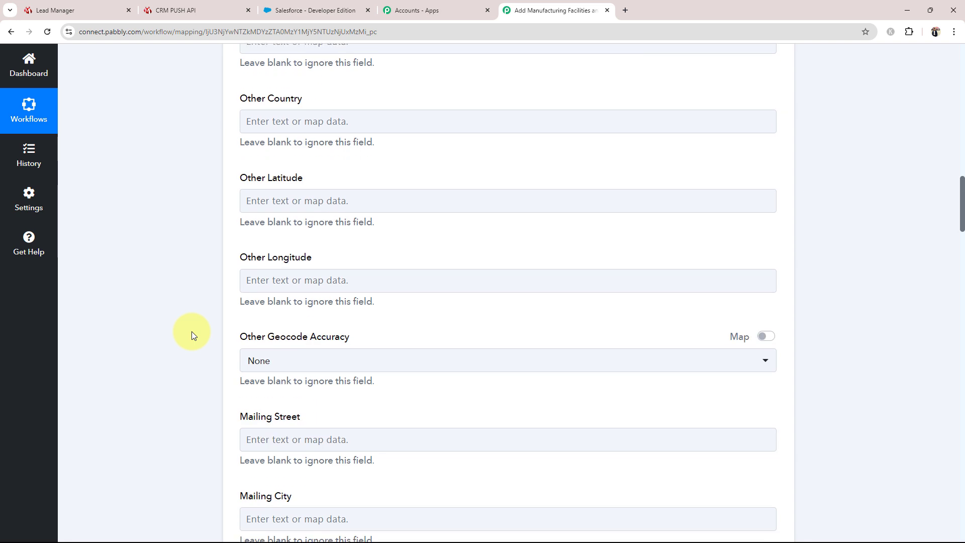
{"action": "scroll", "coordinate": [192, 331], "scroll_direction": "up", "scroll_amount": 16}
{"action": "scroll", "coordinate": [191, 331], "scroll_direction": "down", "scroll_amount": 1}
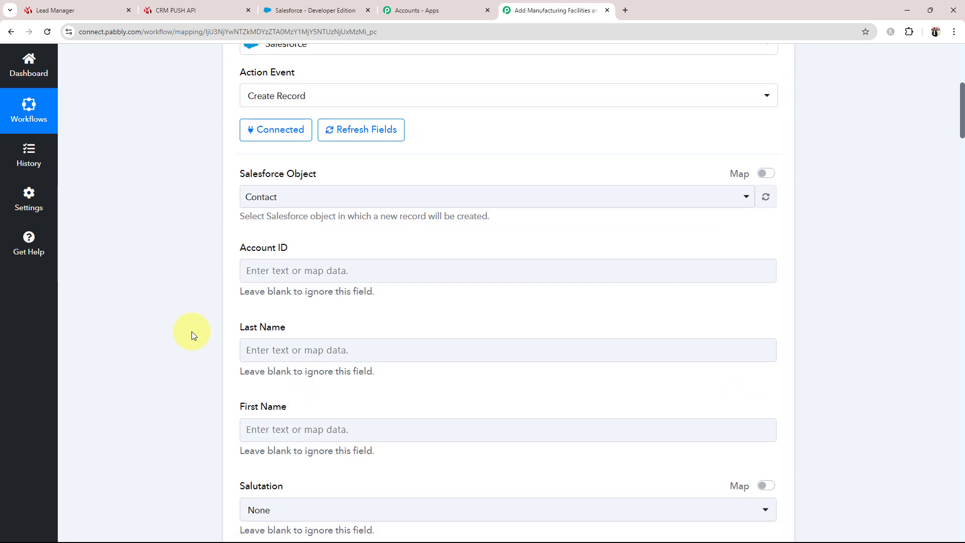
{"action": "scroll", "coordinate": [192, 332], "scroll_direction": "down", "scroll_amount": 5}
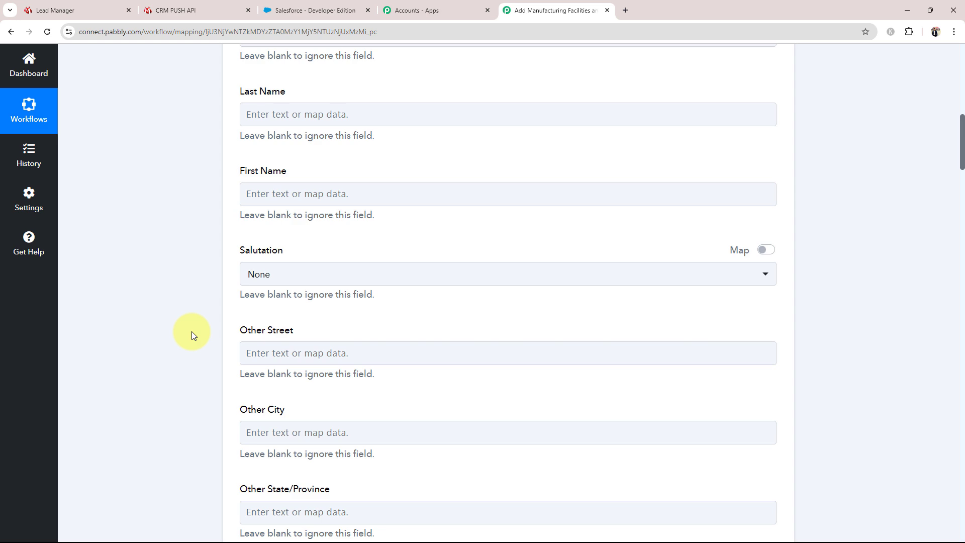
{"action": "scroll", "coordinate": [191, 335], "scroll_direction": "up", "scroll_amount": 10}
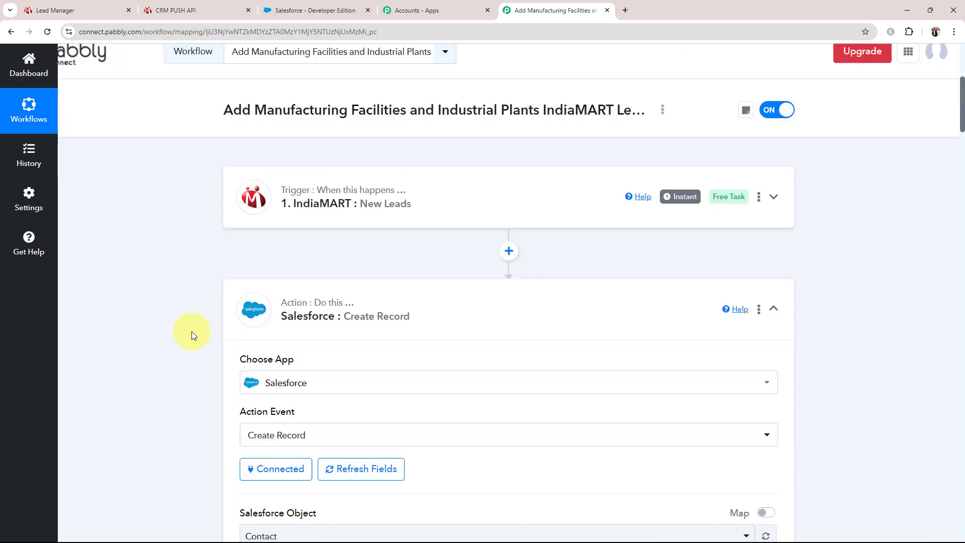
{"action": "scroll", "coordinate": [173, 321], "scroll_direction": "down", "scroll_amount": 12}
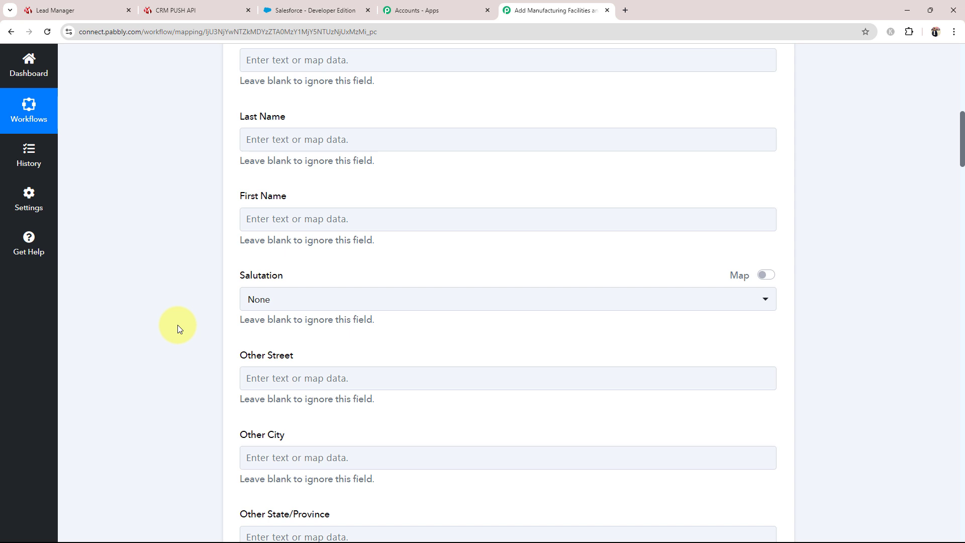
Step: Map the lead's RESPONSE SENDER NAME into the contact's Last Name field
{"action": "left_click", "coordinate": [274, 137]}
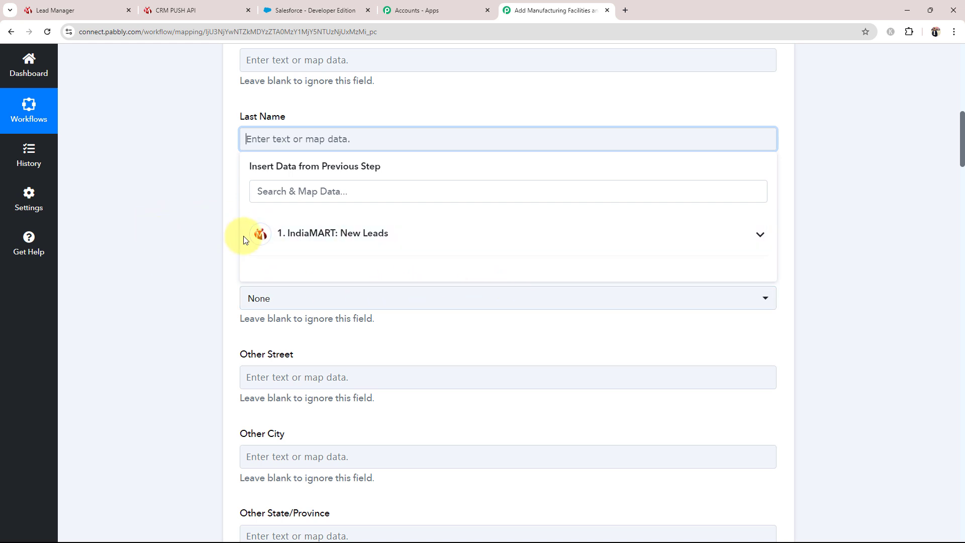
{"action": "left_click", "coordinate": [265, 197]}
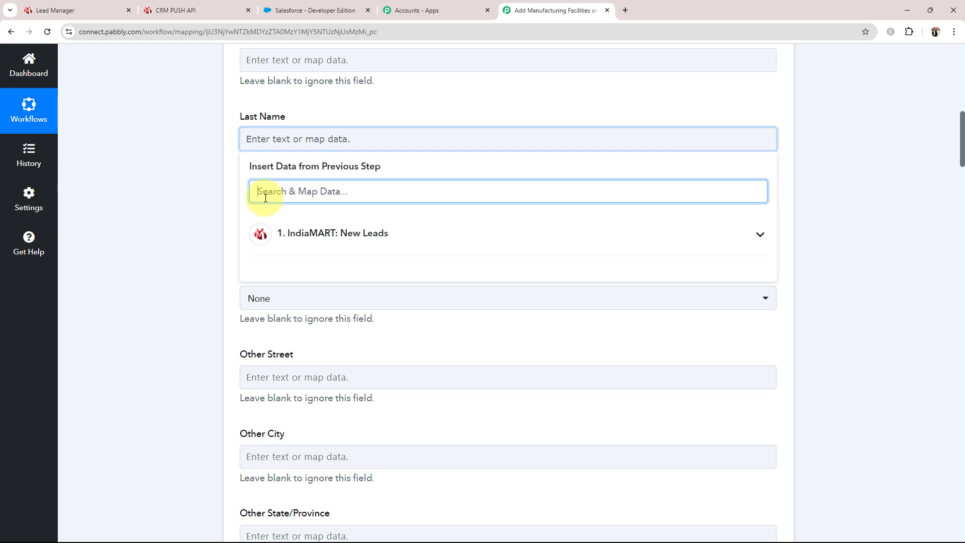
{"action": "type", "text": "name"}
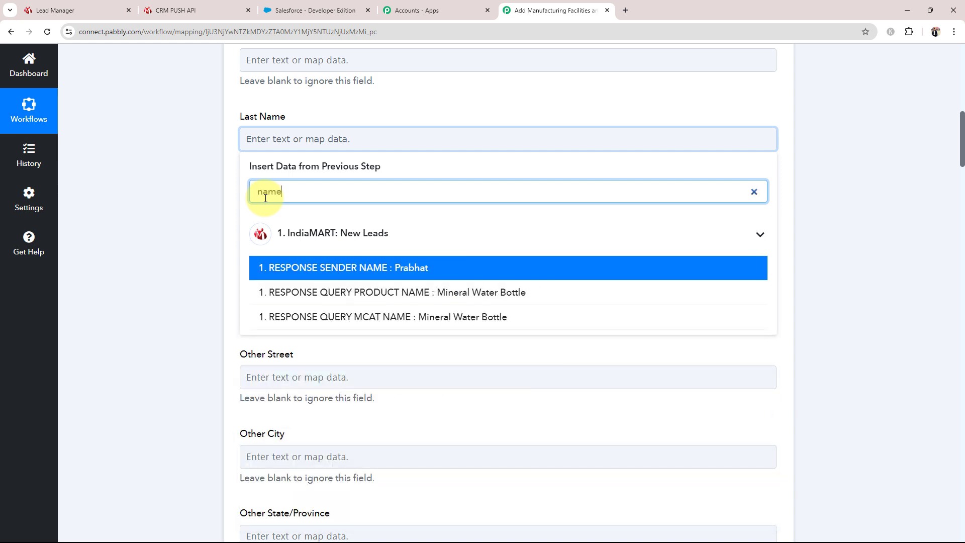
{"action": "left_click", "coordinate": [282, 265]}
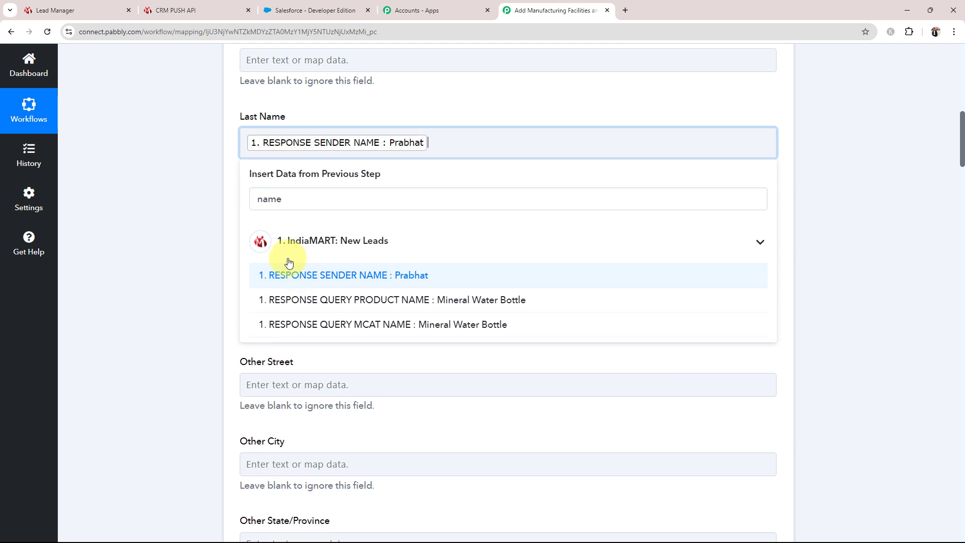
Step: Map RESPONSE SENDER NAME into the contact's First Name field as well
{"action": "left_click", "coordinate": [248, 229]}
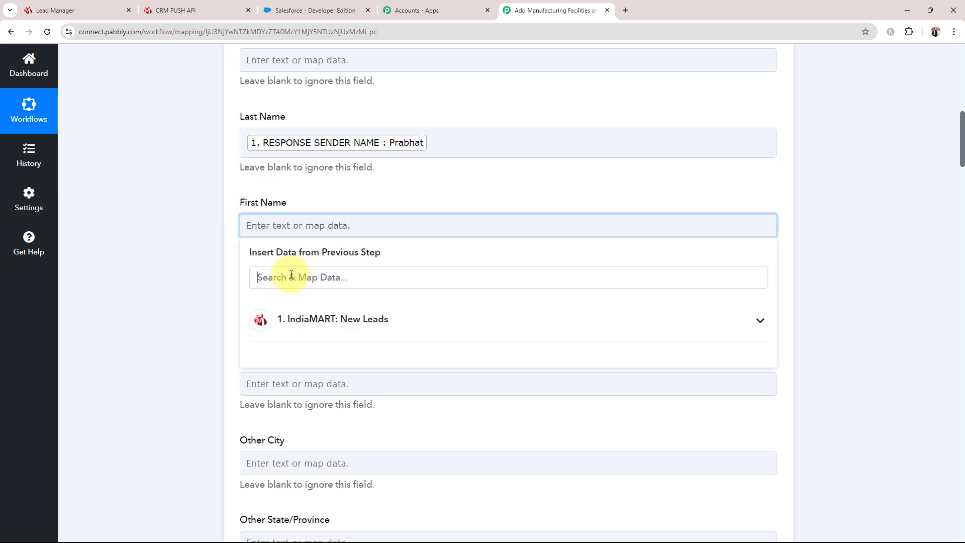
{"action": "type", "text": "name"}
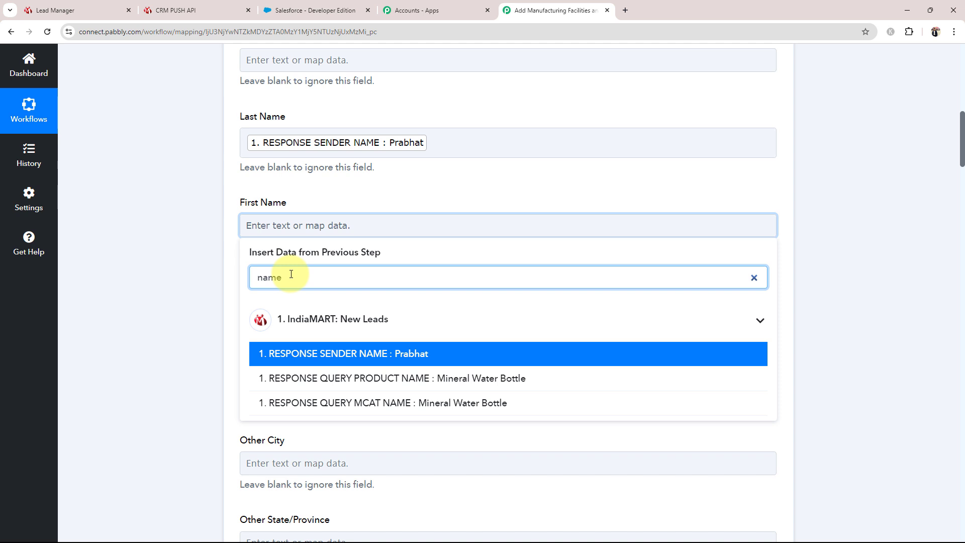
{"action": "left_click", "coordinate": [338, 354]}
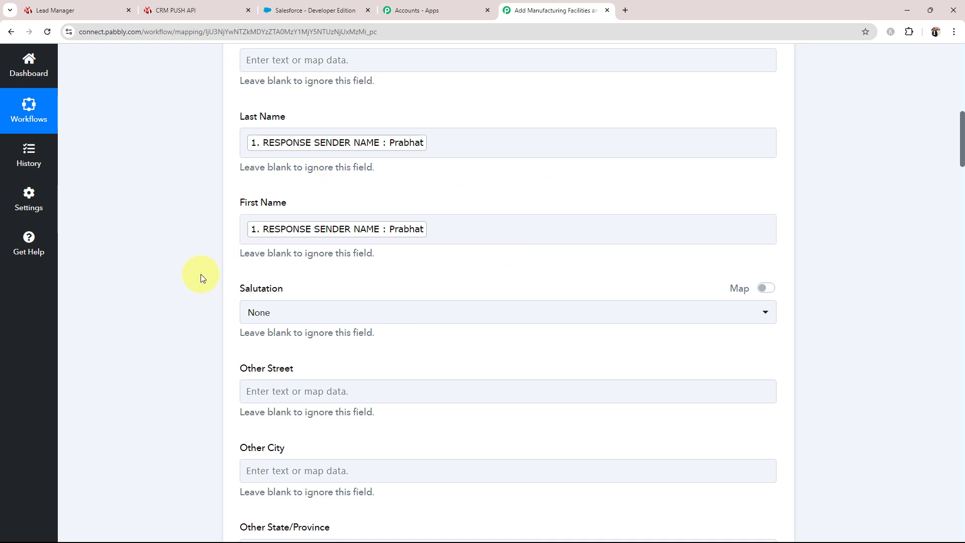
{"action": "scroll", "coordinate": [201, 274], "scroll_direction": "down", "scroll_amount": 5}
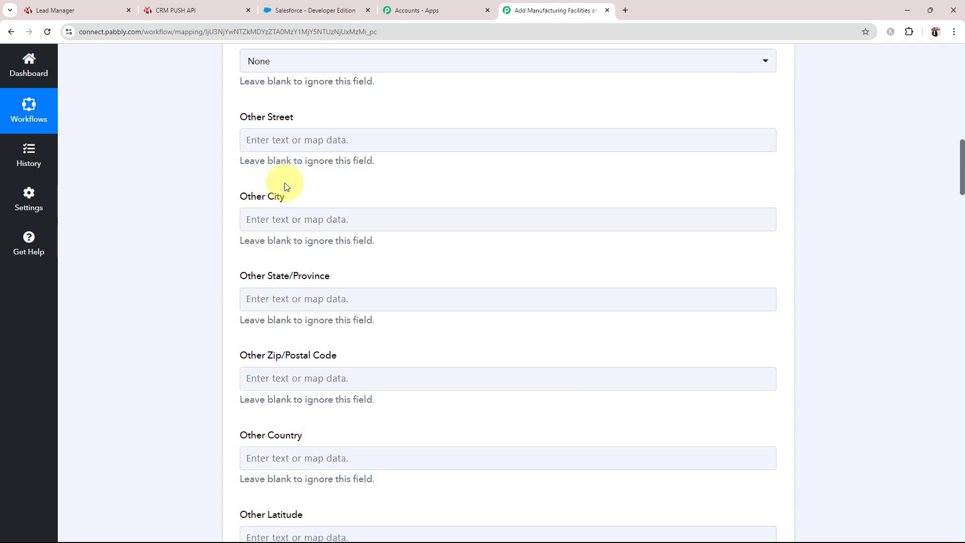
{"action": "left_click", "coordinate": [301, 135]}
{"action": "left_click", "coordinate": [260, 191]}
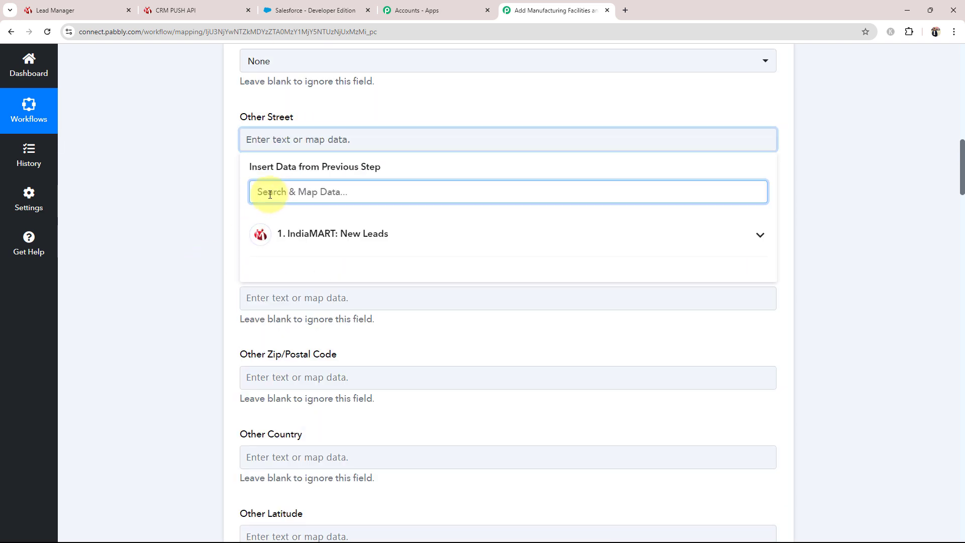
{"action": "type", "text": "add"}
{"action": "left_click", "coordinate": [340, 273]}
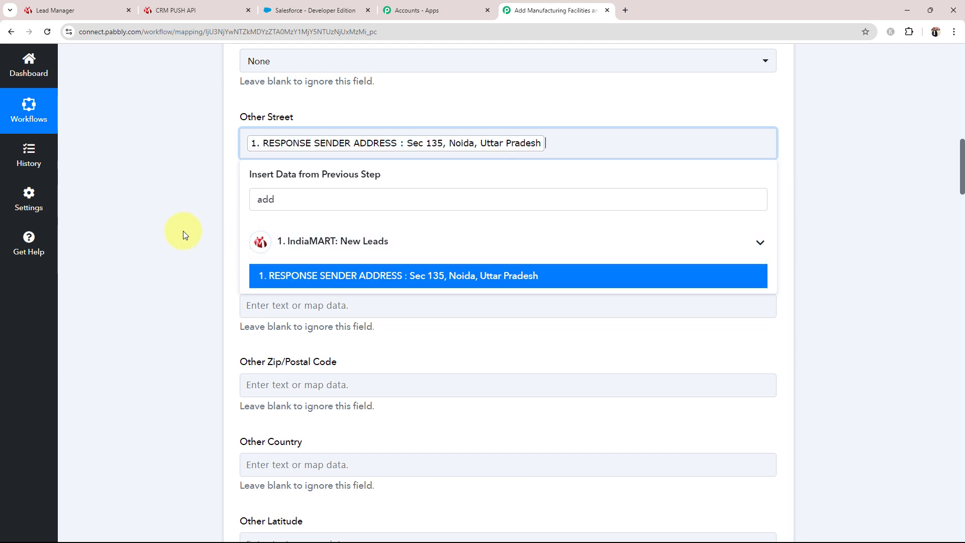
{"action": "left_click", "coordinate": [182, 231]}
{"action": "left_click", "coordinate": [281, 224]}
{"action": "left_click", "coordinate": [300, 276]}
{"action": "type", "text": "c"}
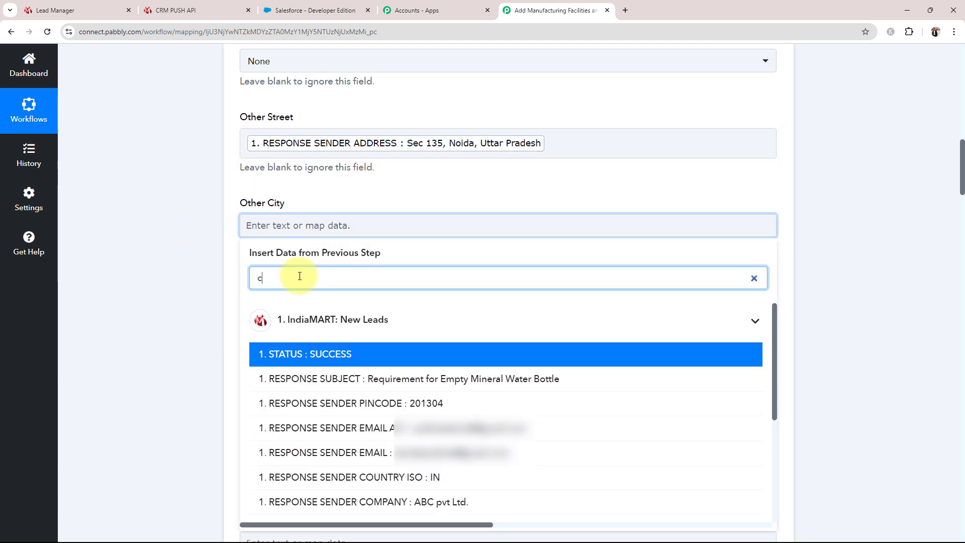
{"action": "type", "text": "iy"}
{"action": "key", "text": "BackSpace"}
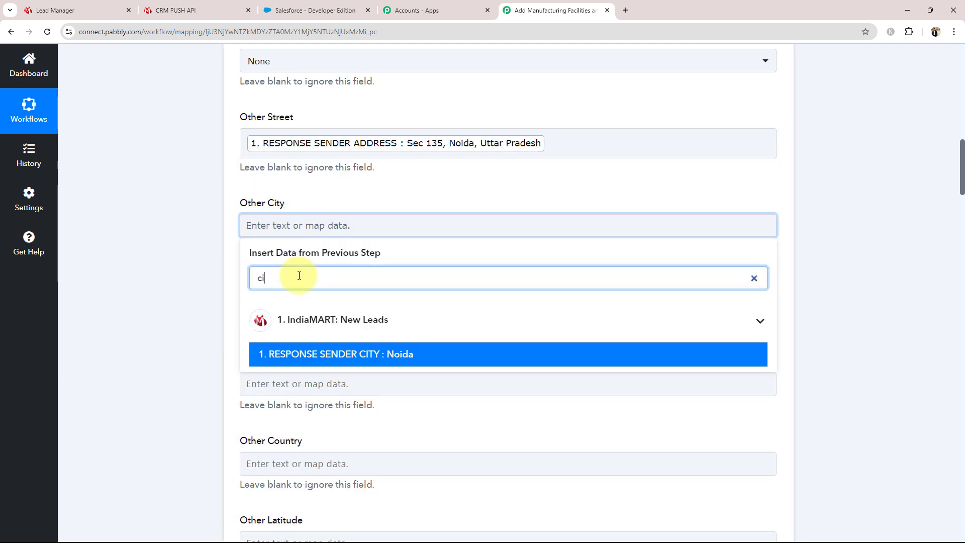
{"action": "type", "text": "ty"}
{"action": "left_click", "coordinate": [319, 351]}
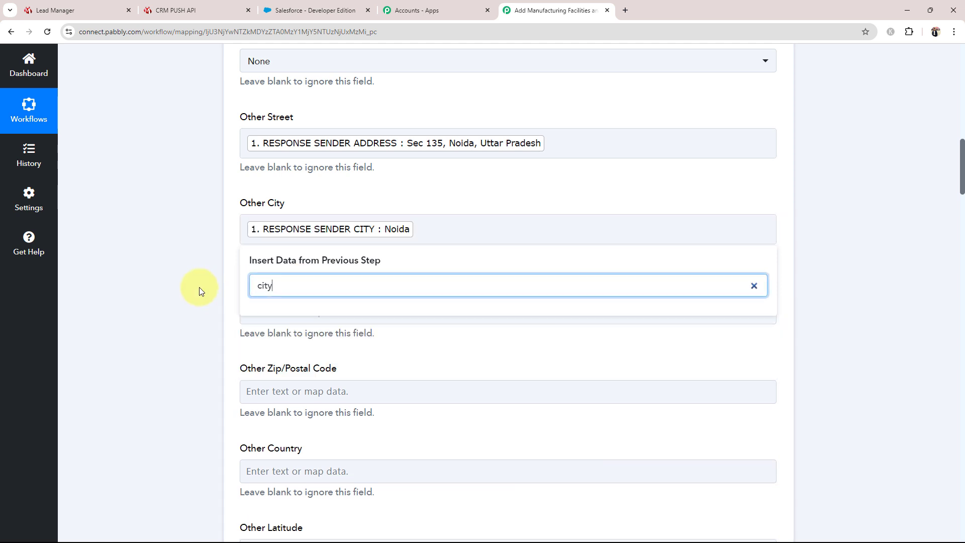
{"action": "scroll", "coordinate": [231, 267], "scroll_direction": "down", "scroll_amount": 1}
{"action": "left_click", "coordinate": [216, 221]}
{"action": "scroll", "coordinate": [149, 231], "scroll_direction": "down", "scroll_amount": 3}
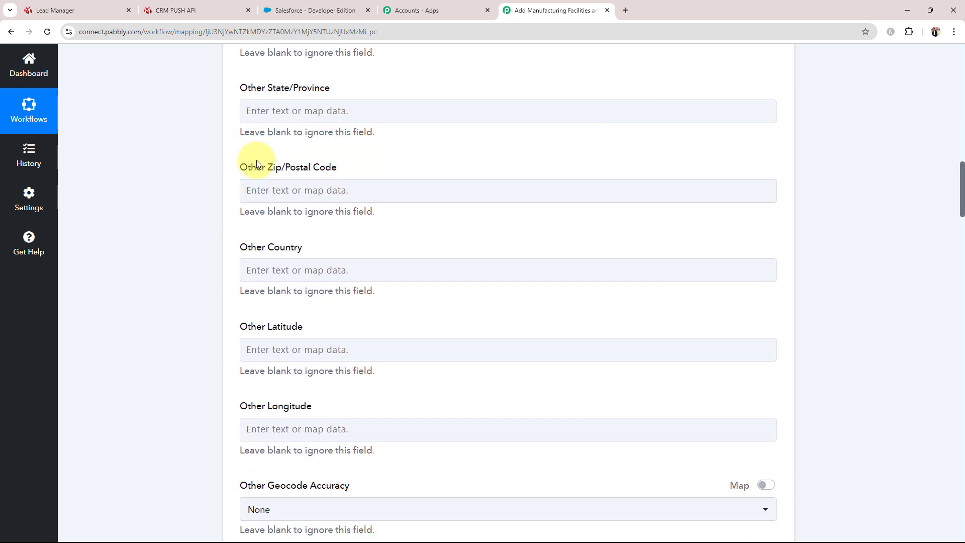
{"action": "left_click", "coordinate": [269, 115]}
{"action": "type", "text": "sta"}
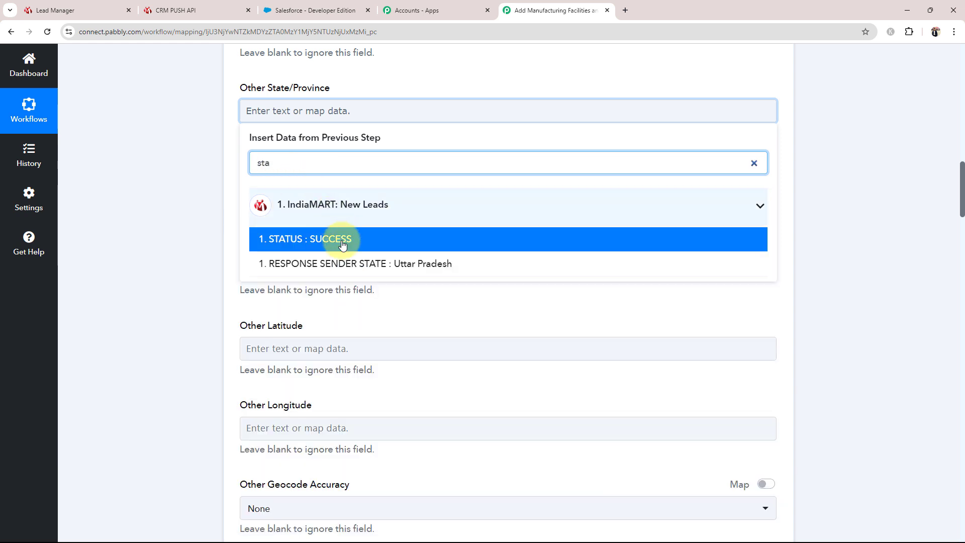
{"action": "left_click", "coordinate": [349, 262]}
{"action": "left_click", "coordinate": [147, 222]}
{"action": "scroll", "coordinate": [149, 225], "scroll_direction": "down", "scroll_amount": 1}
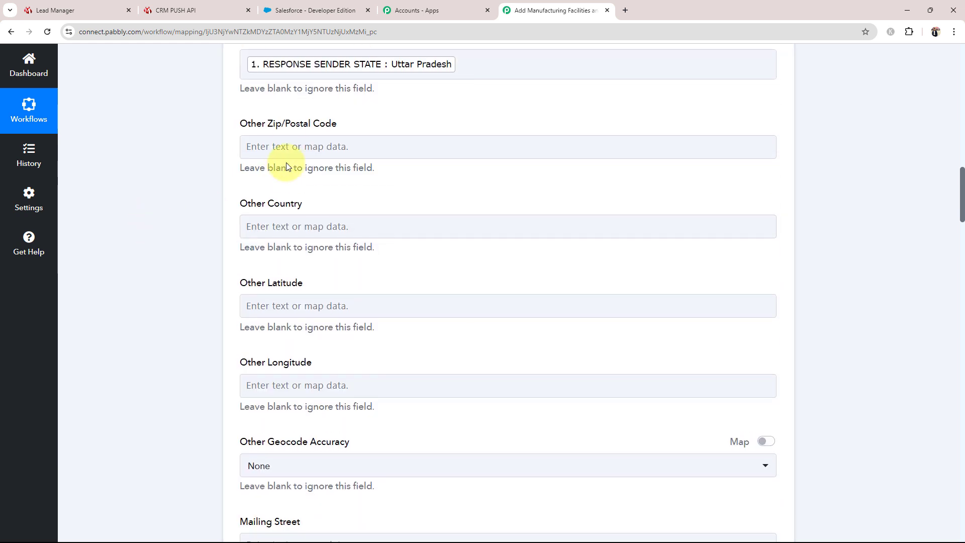
{"action": "left_click", "coordinate": [324, 145]}
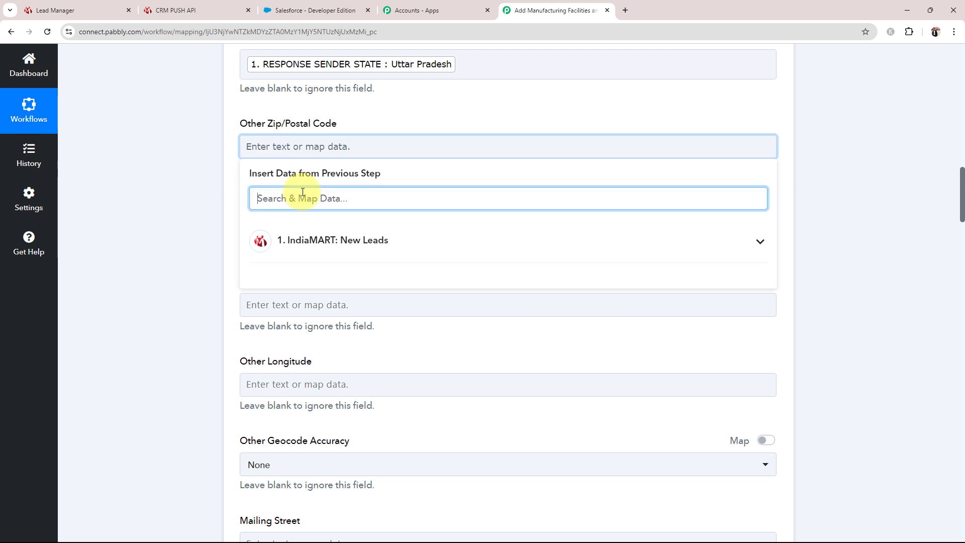
{"action": "type", "text": "pin"}
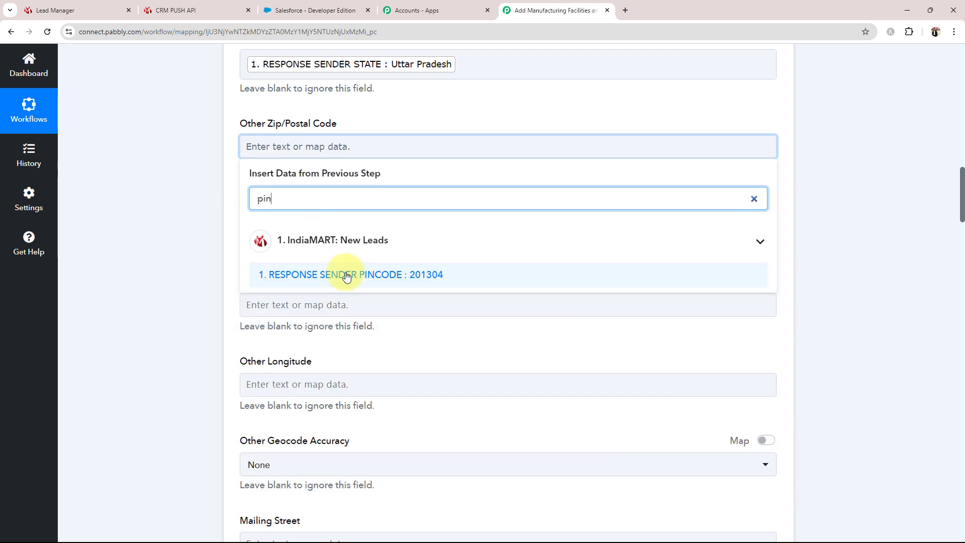
{"action": "left_click", "coordinate": [347, 274]}
{"action": "left_click", "coordinate": [198, 251]}
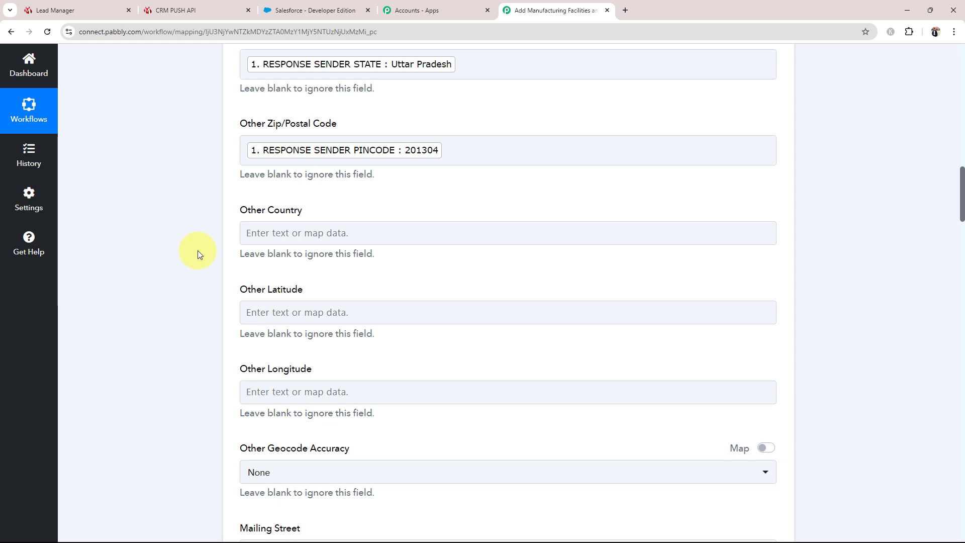
{"action": "scroll", "coordinate": [198, 251], "scroll_direction": "down", "scroll_amount": 8}
{"action": "scroll", "coordinate": [197, 254], "scroll_direction": "down", "scroll_amount": 1}
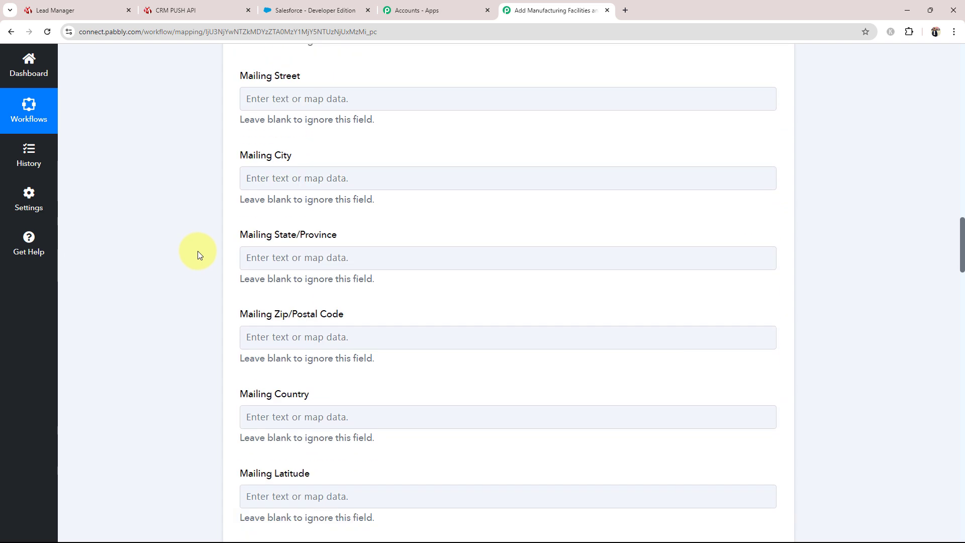
{"action": "scroll", "coordinate": [197, 254], "scroll_direction": "down", "scroll_amount": 6}
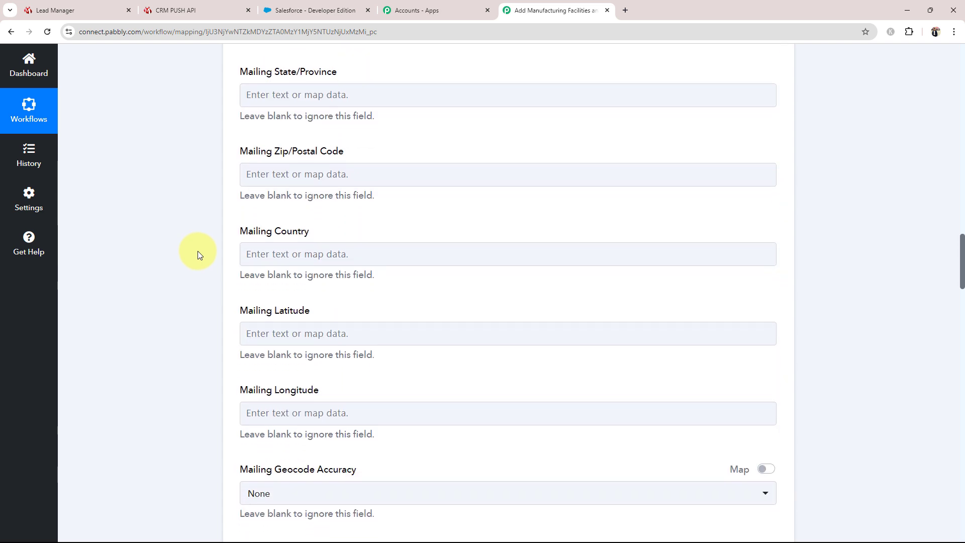
{"action": "scroll", "coordinate": [198, 254], "scroll_direction": "down", "scroll_amount": 7}
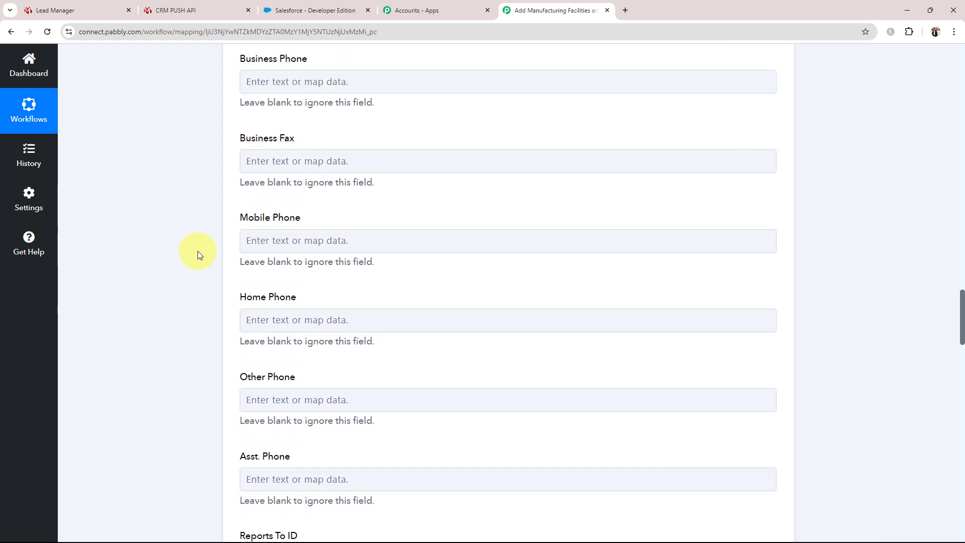
{"action": "scroll", "coordinate": [197, 255], "scroll_direction": "down", "scroll_amount": 3}
Step: Map RESPONSE SENDER PHONE into the contact's Business Phone field
{"action": "scroll", "coordinate": [270, 141], "scroll_direction": "up", "scroll_amount": 4}
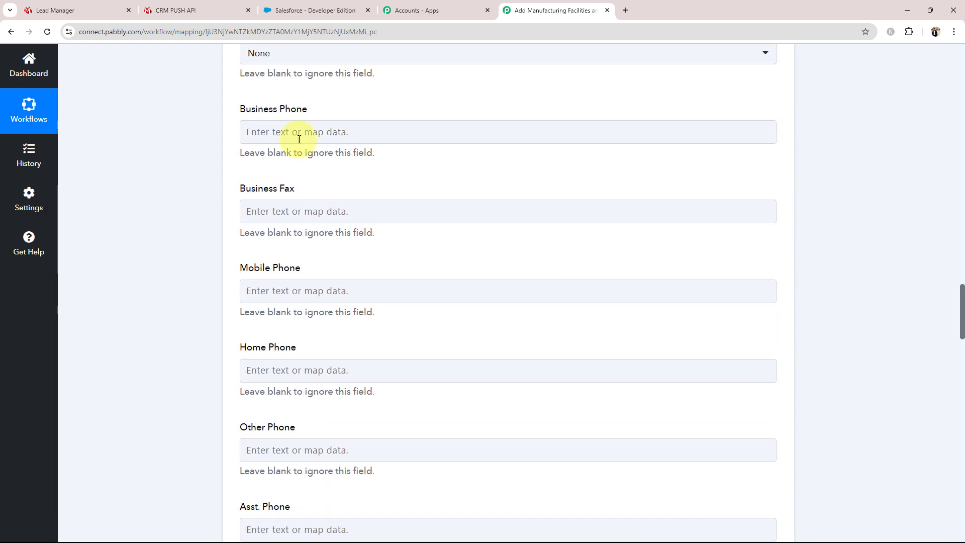
{"action": "left_click", "coordinate": [284, 132]}
{"action": "left_click", "coordinate": [295, 184]}
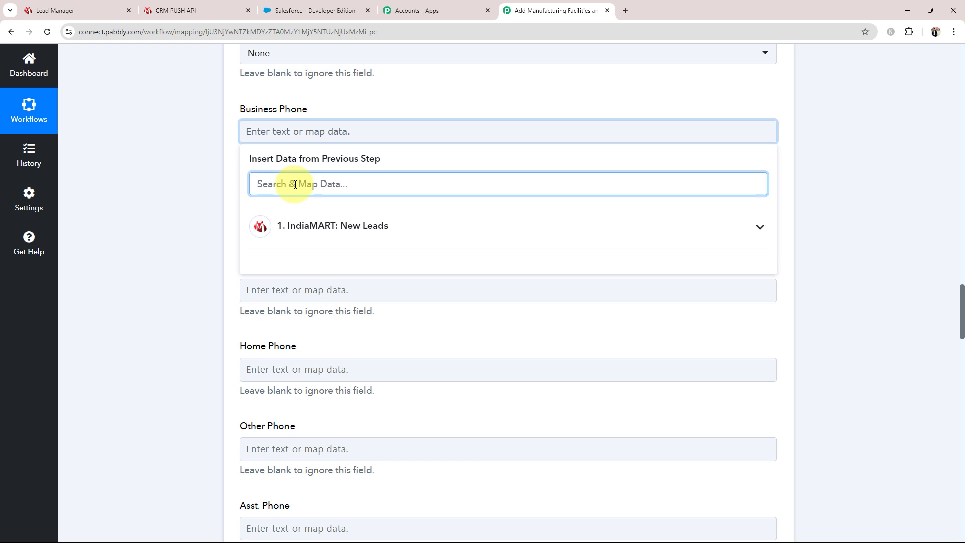
{"action": "type", "text": "phi"}
{"action": "key", "text": "BackSpace"}
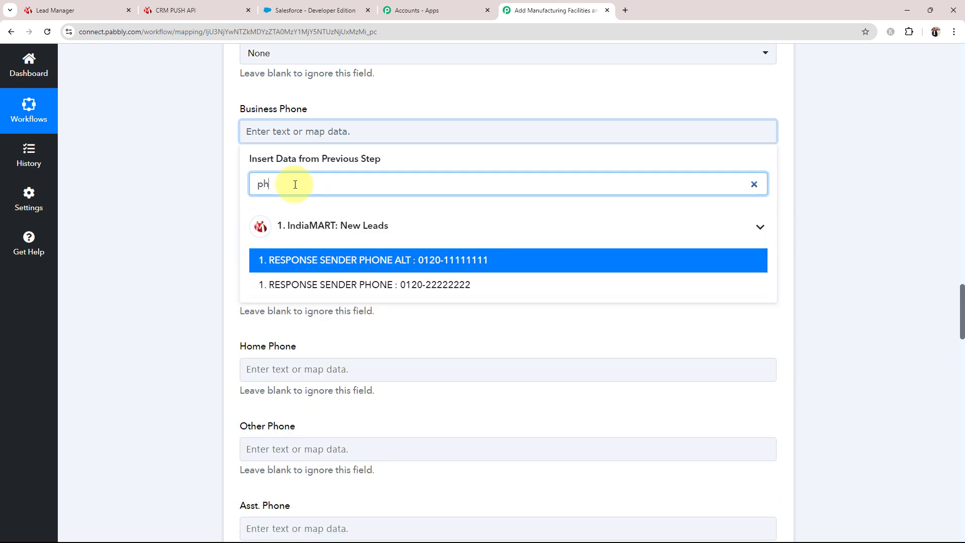
{"action": "left_click", "coordinate": [354, 285]}
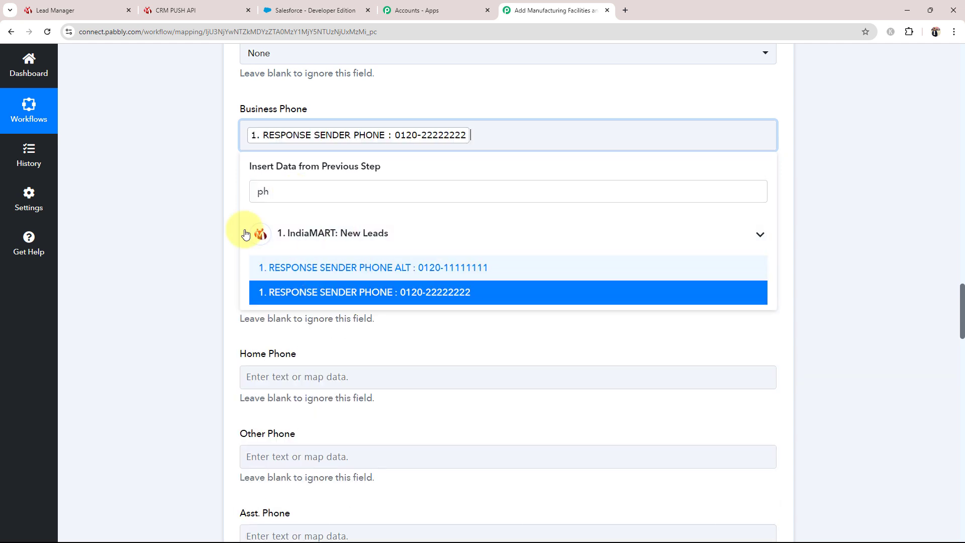
{"action": "left_click", "coordinate": [170, 211]}
Step: Map RESPONSE SENDER MOBILE into the Mobile Phone field
{"action": "scroll", "coordinate": [175, 210], "scroll_direction": "down", "scroll_amount": 1}
{"action": "left_click", "coordinate": [296, 247]}
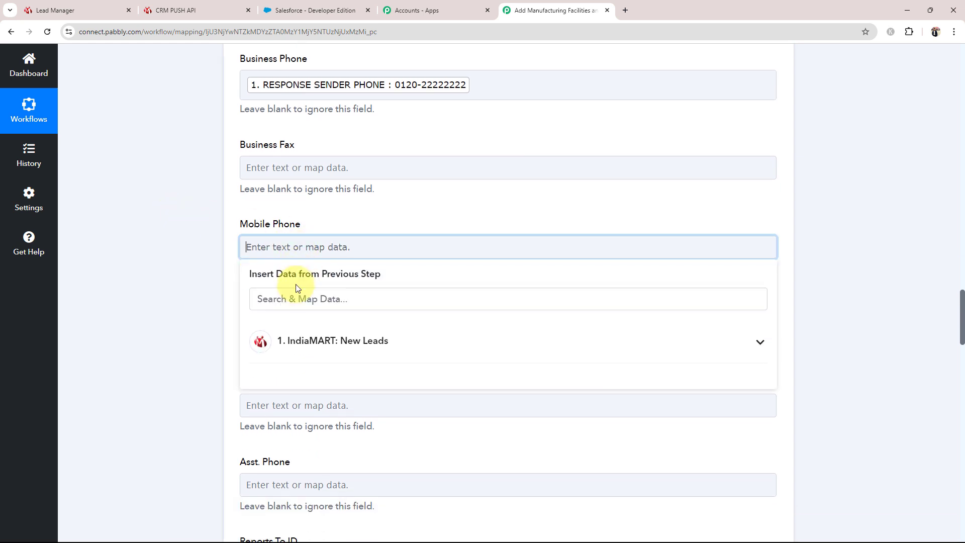
{"action": "type", "text": "mobi"}
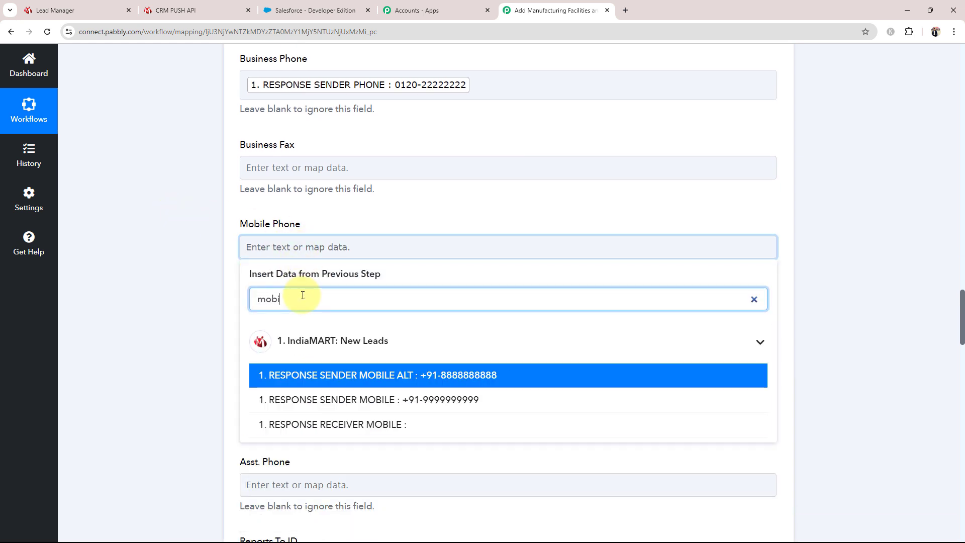
{"action": "left_click", "coordinate": [424, 402]}
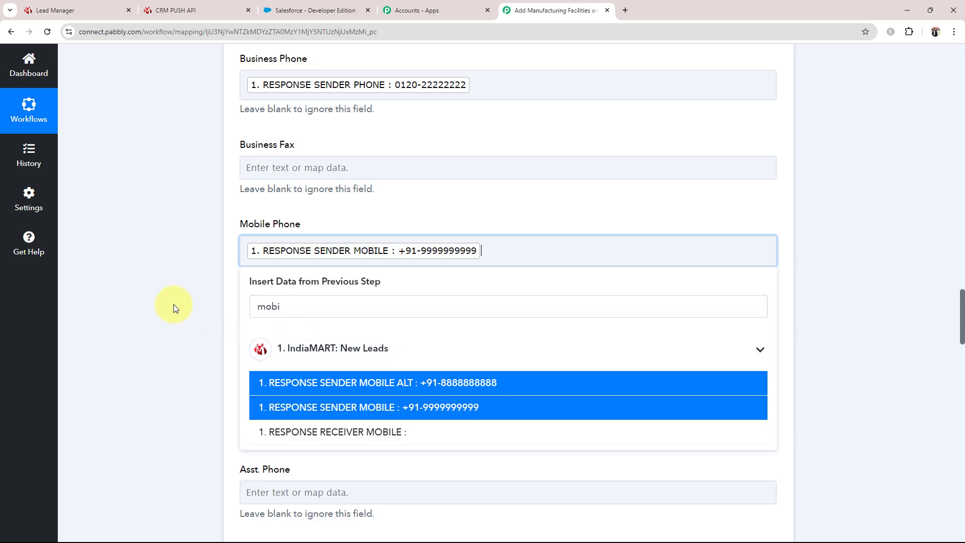
{"action": "left_click", "coordinate": [171, 300]}
Step: Map RESPONSE SENDER EMAIL into the Email field
{"action": "scroll", "coordinate": [171, 300], "scroll_direction": "down", "scroll_amount": 8}
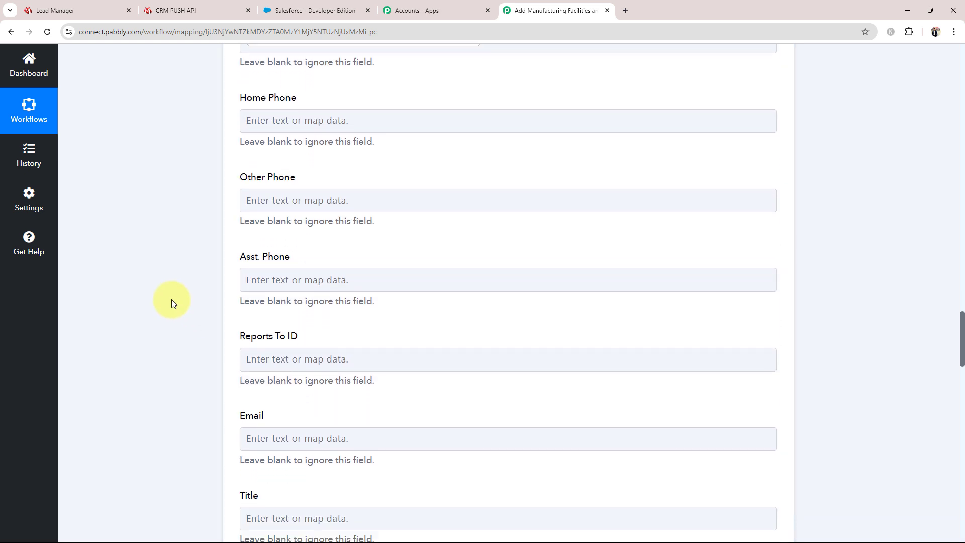
{"action": "scroll", "coordinate": [171, 300], "scroll_direction": "down", "scroll_amount": 3}
{"action": "left_click", "coordinate": [281, 99]}
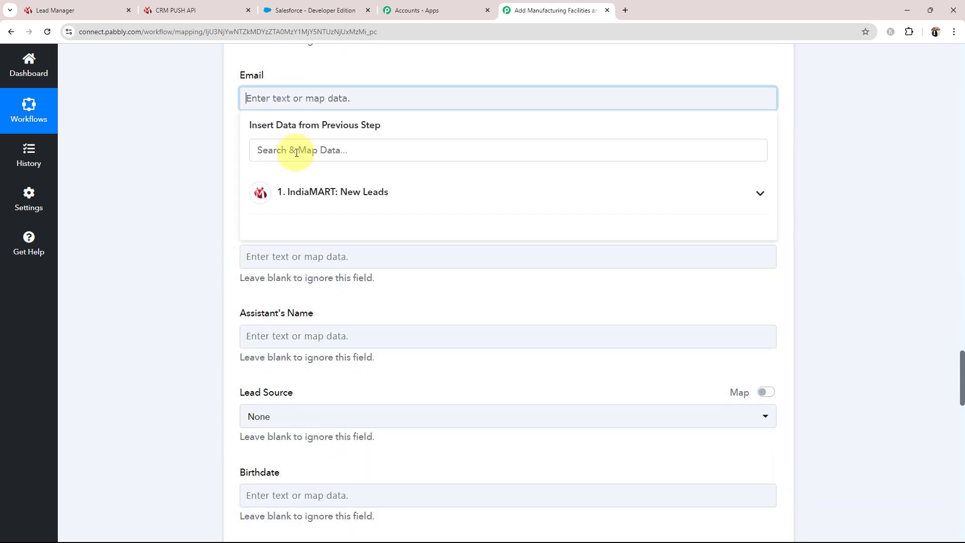
{"action": "type", "text": "@"}
{"action": "left_click", "coordinate": [347, 257]}
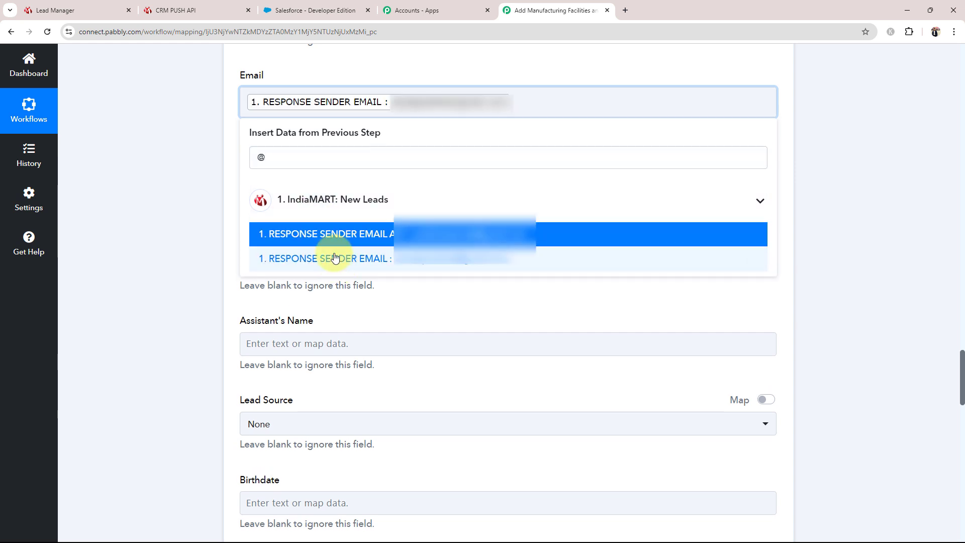
{"action": "left_click", "coordinate": [117, 191]}
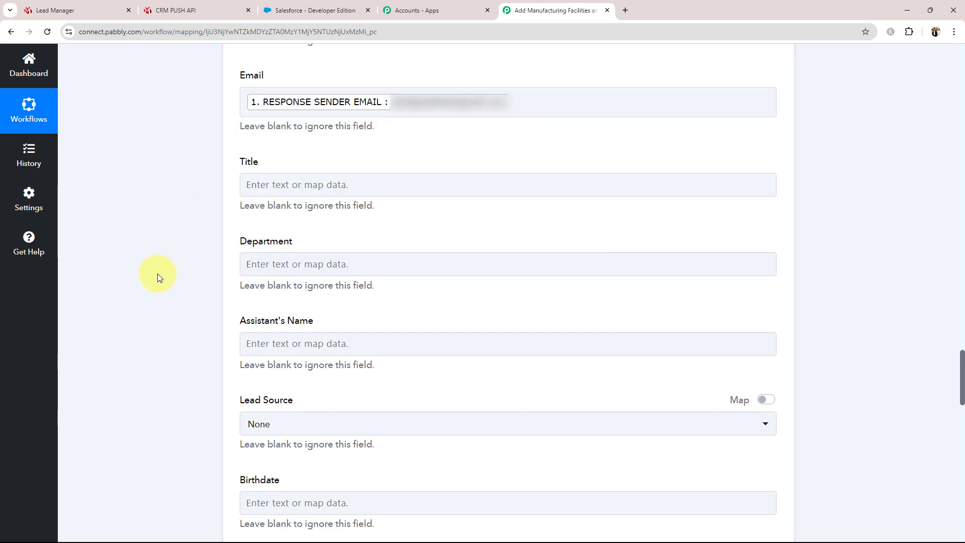
{"action": "scroll", "coordinate": [147, 263], "scroll_direction": "down", "scroll_amount": 1}
{"action": "scroll", "coordinate": [146, 263], "scroll_direction": "down", "scroll_amount": 9}
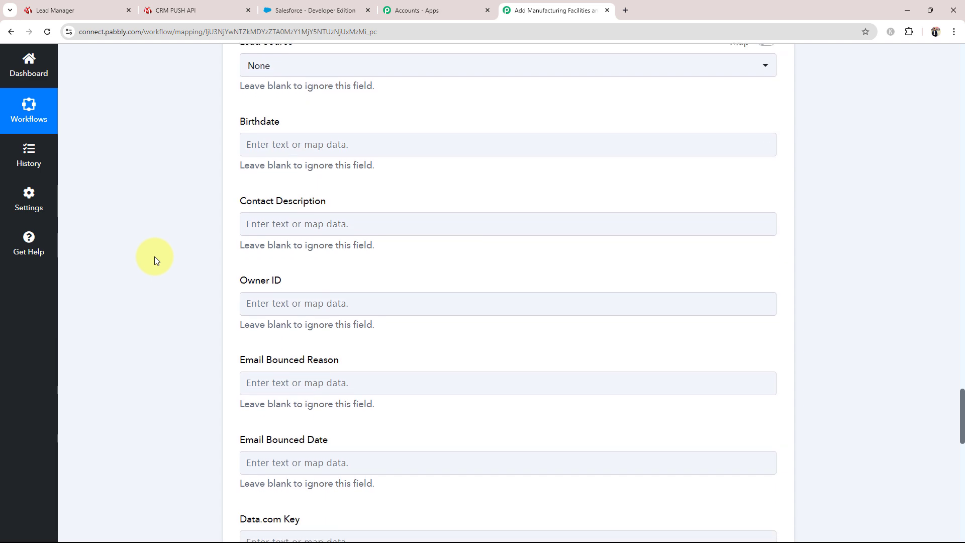
{"action": "scroll", "coordinate": [155, 257], "scroll_direction": "down", "scroll_amount": 8}
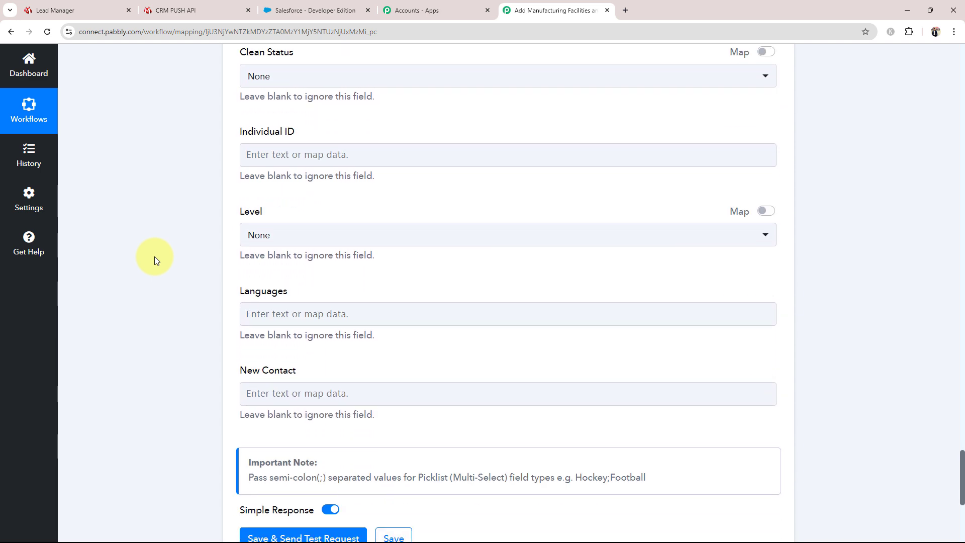
{"action": "scroll", "coordinate": [154, 257], "scroll_direction": "up", "scroll_amount": 10}
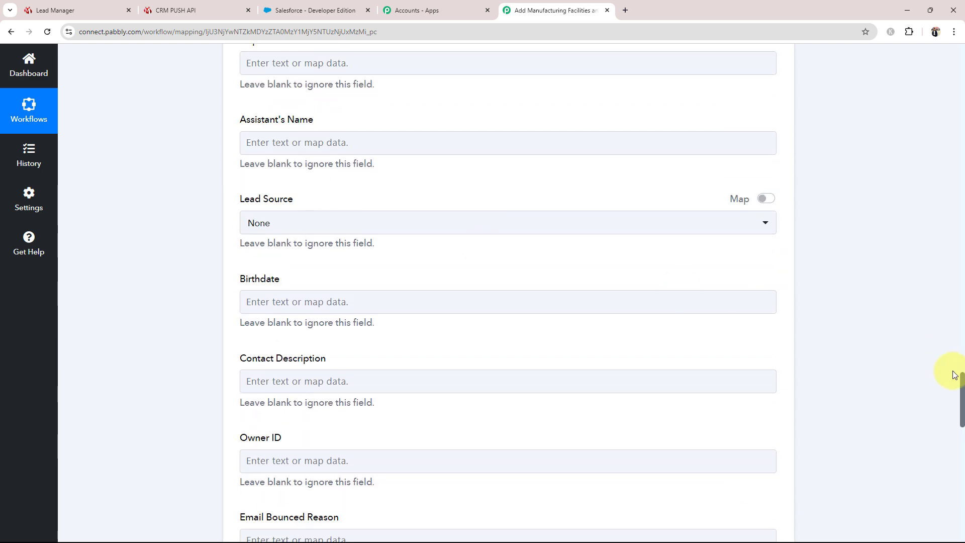
{"action": "left_click_drag", "start_coordinate": [954, 375], "coordinate": [956, 166]}
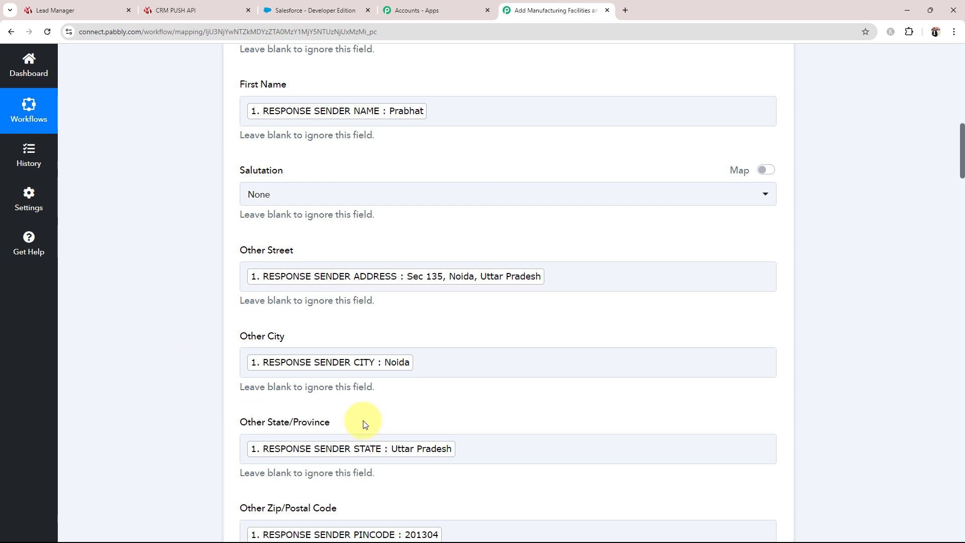
{"action": "left_click", "coordinate": [270, 288]}
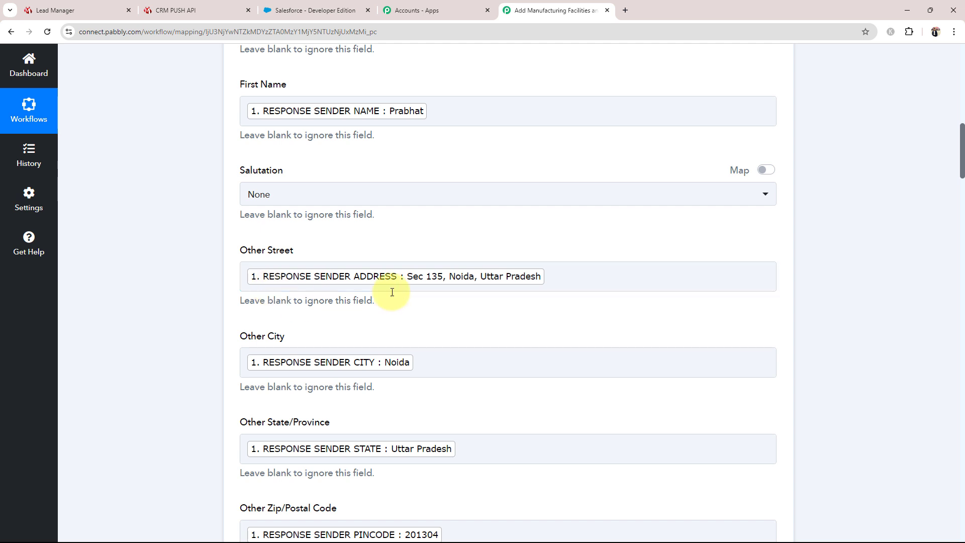
{"action": "left_click", "coordinate": [443, 362]}
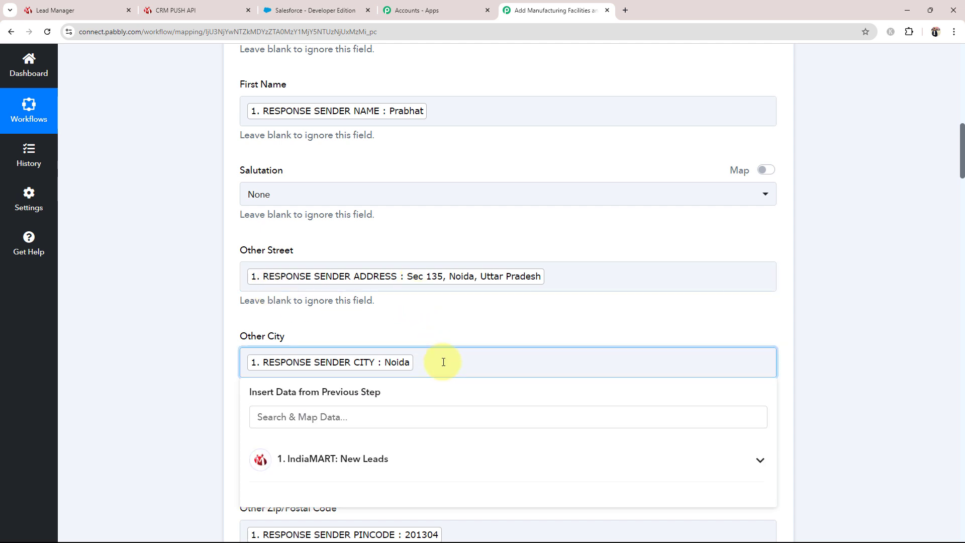
{"action": "type", "text": "Noida"}
{"action": "key", "text": "BackSpace"}
{"action": "key", "text": "BackSpace"}
{"action": "key", "text": "BackSpace"}
{"action": "key", "text": "BackSpace"}
{"action": "key", "text": "BackSpace"}
{"action": "left_click", "coordinate": [166, 314]}
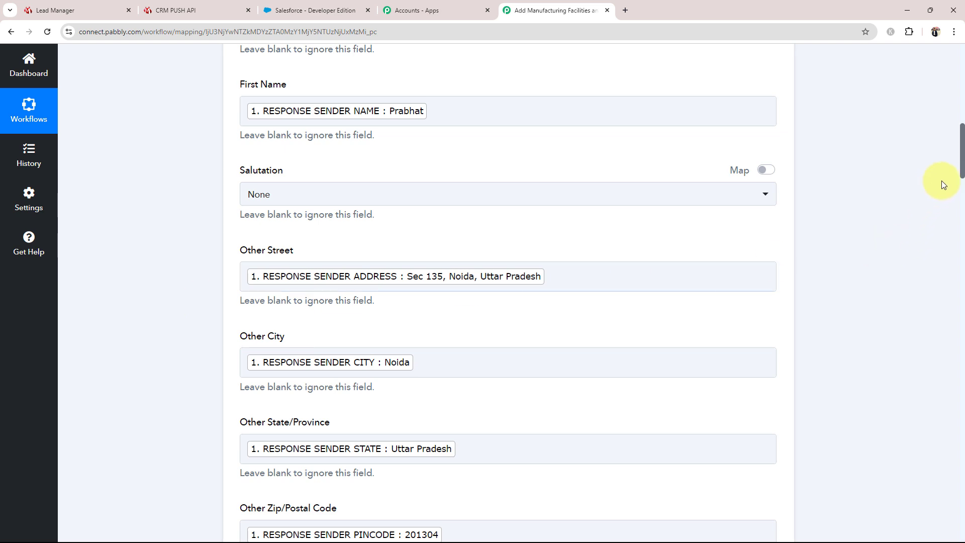
{"action": "scroll", "coordinate": [963, 300], "scroll_direction": "down", "scroll_amount": 4}
{"action": "scroll", "coordinate": [959, 377], "scroll_direction": "down", "scroll_amount": 20}
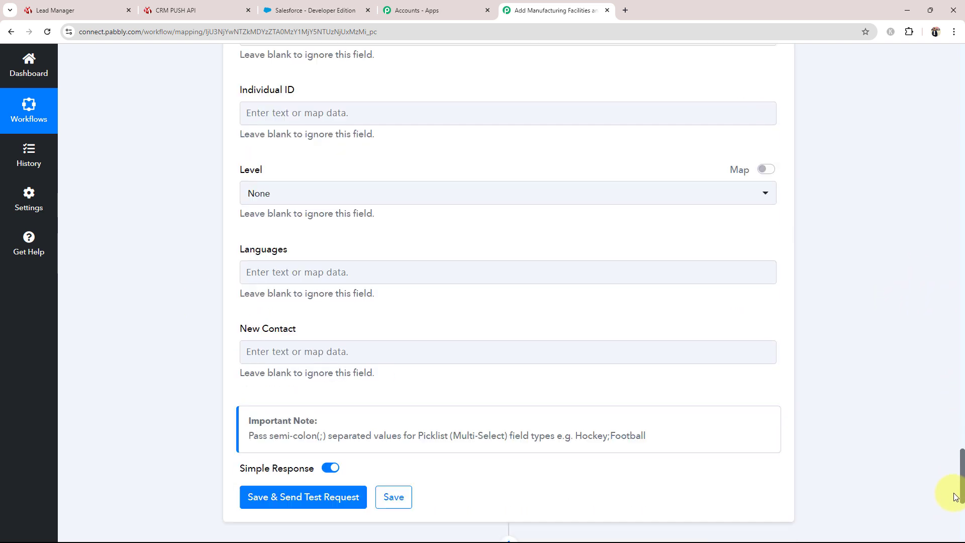
Step: Save and send the test request, confirming the response returns a contact Id with Success 1
{"action": "left_click", "coordinate": [289, 402]}
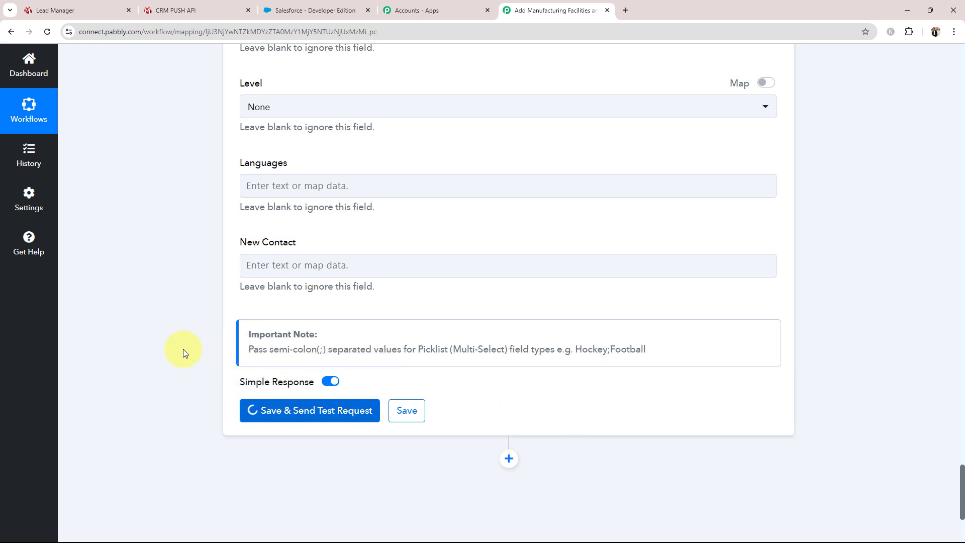
{"action": "scroll", "coordinate": [185, 357], "scroll_direction": "down", "scroll_amount": 2}
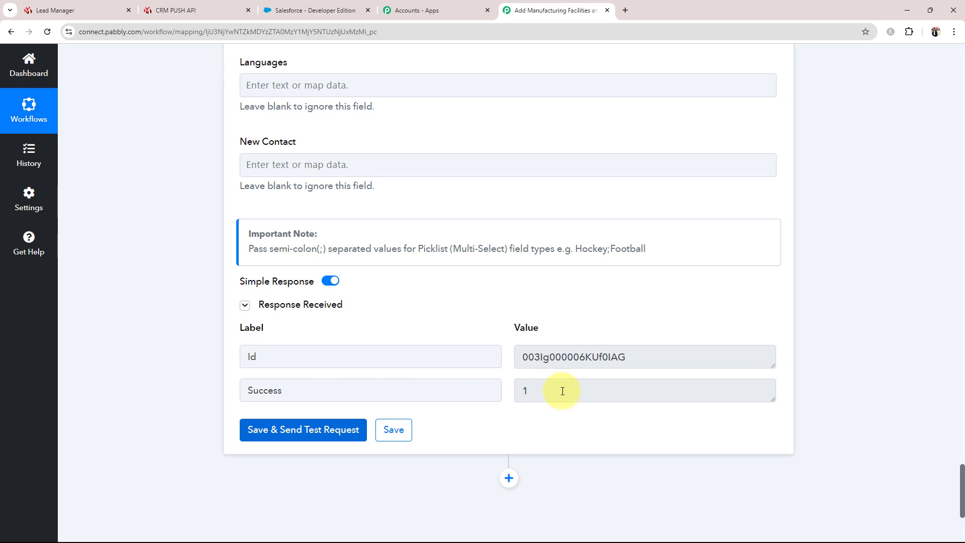
{"action": "left_click", "coordinate": [681, 392]}
{"action": "left_click", "coordinate": [687, 353]}
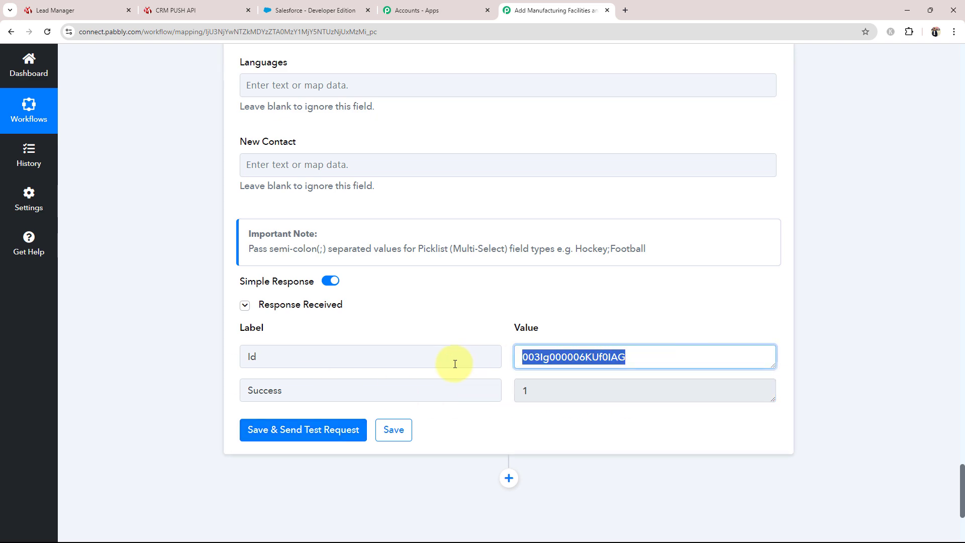
{"action": "left_click", "coordinate": [183, 346]}
Step: In Salesforce, open the newly created contact from Recent Contacts to check its phone, mobile and address
{"action": "left_click", "coordinate": [332, 10]}
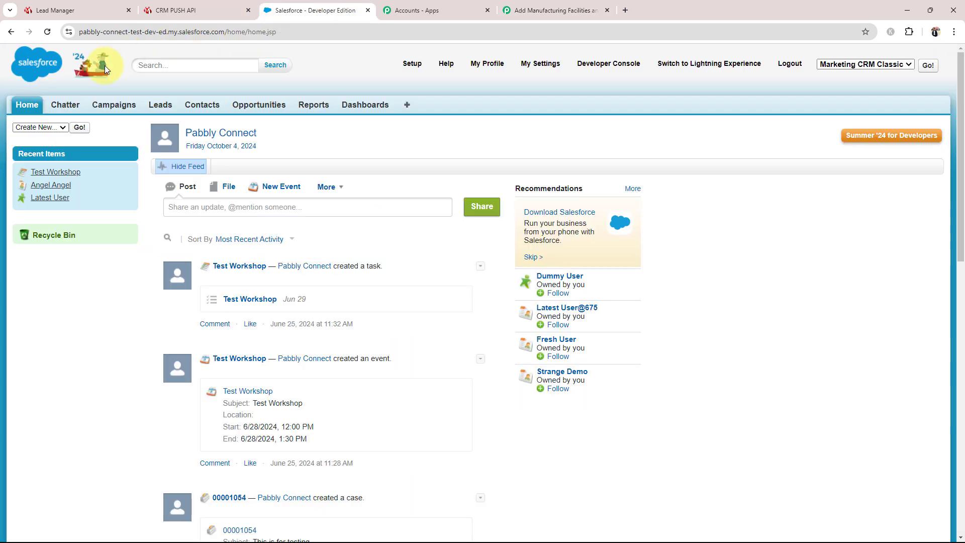
{"action": "left_click", "coordinate": [191, 105]}
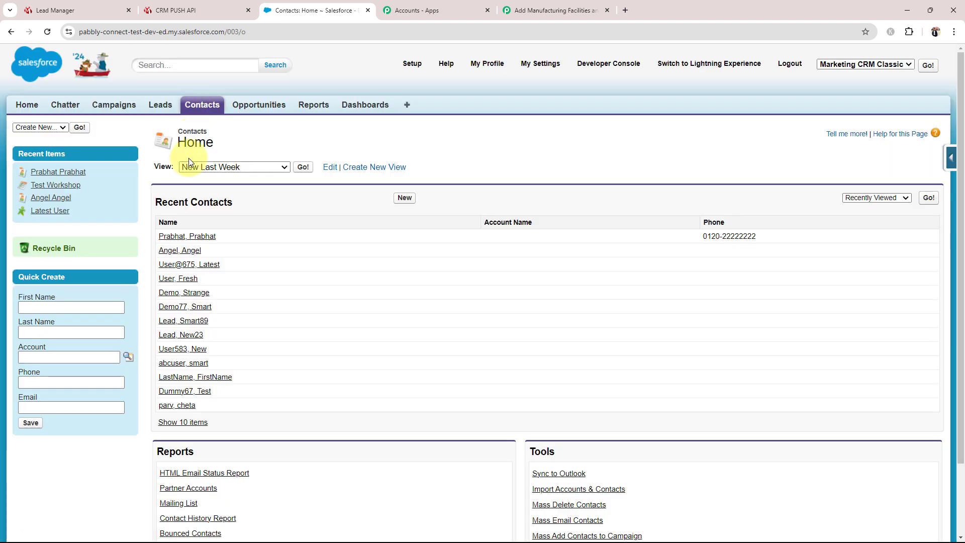
{"action": "left_click", "coordinate": [183, 237]}
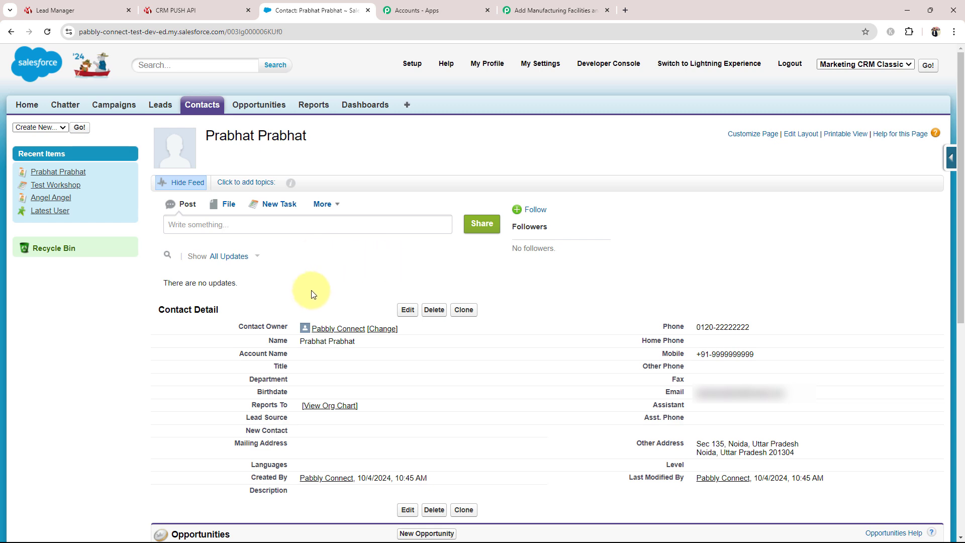
Step: Back in Pabbly Connect, collapse the Salesforce Create Record action so both steps are collapsed
{"action": "left_click", "coordinate": [552, 10]}
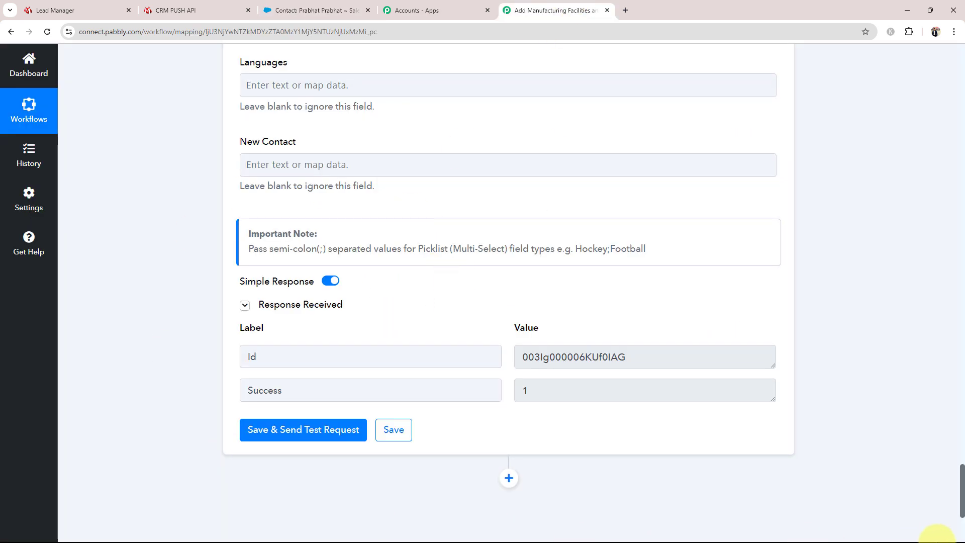
{"action": "scroll", "coordinate": [503, 251], "scroll_direction": "up", "scroll_amount": 15}
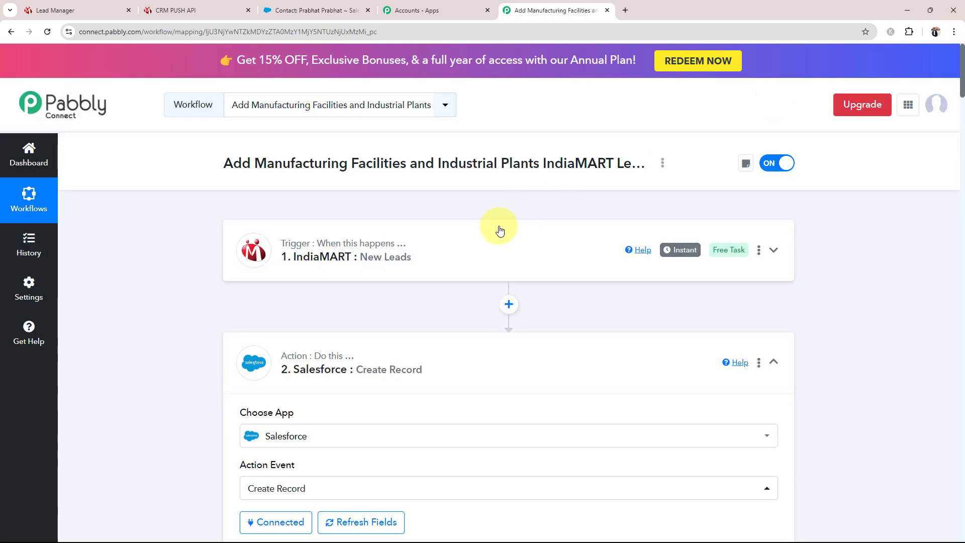
{"action": "left_click", "coordinate": [456, 372]}
{"action": "mouse_move", "coordinate": [683, 258]}
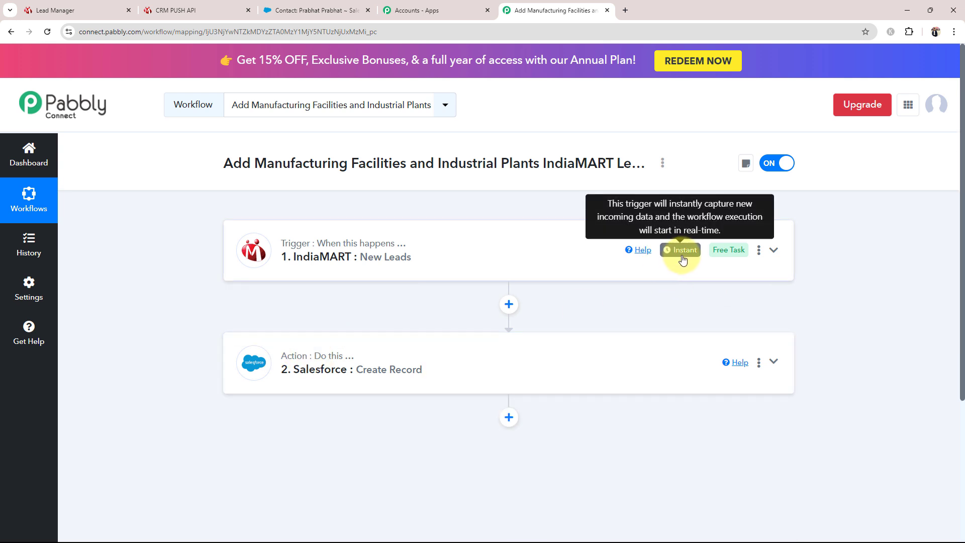